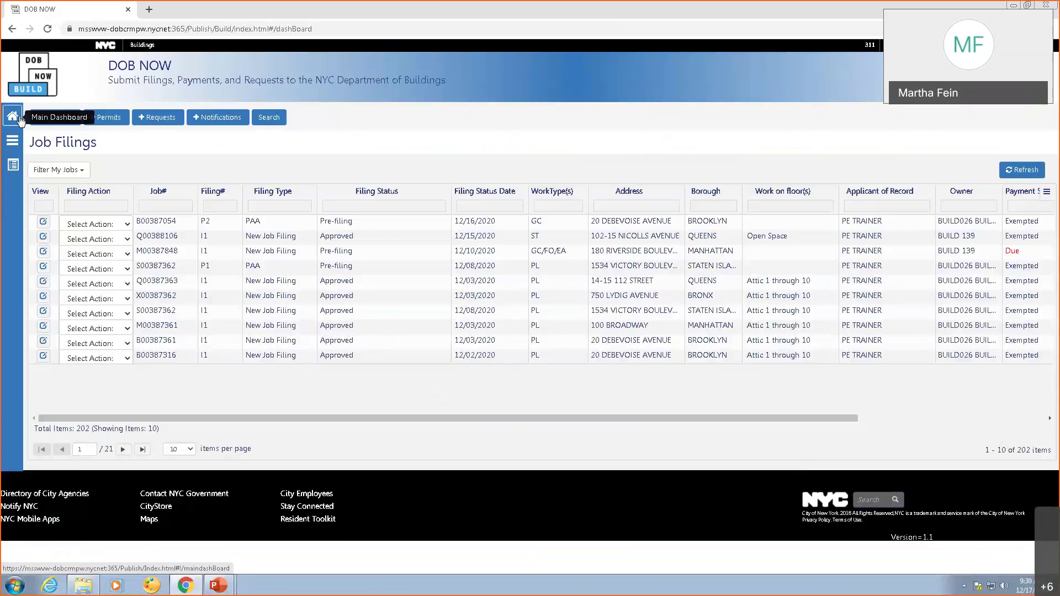
Start a new Alterations job filing with General Construction and Earthwork work types.
mouse_move(155, 364)
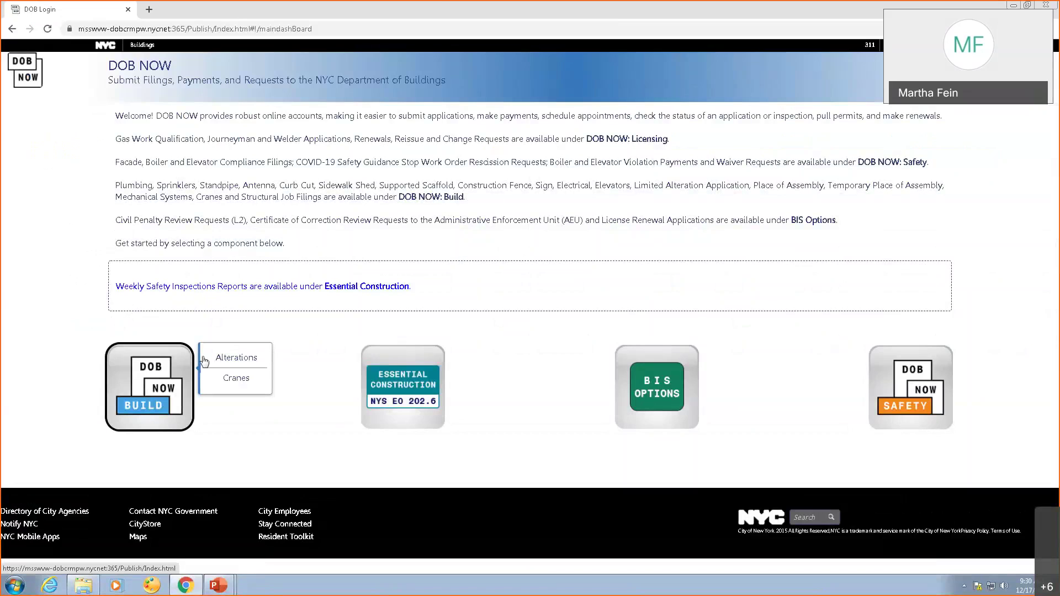
click(229, 359)
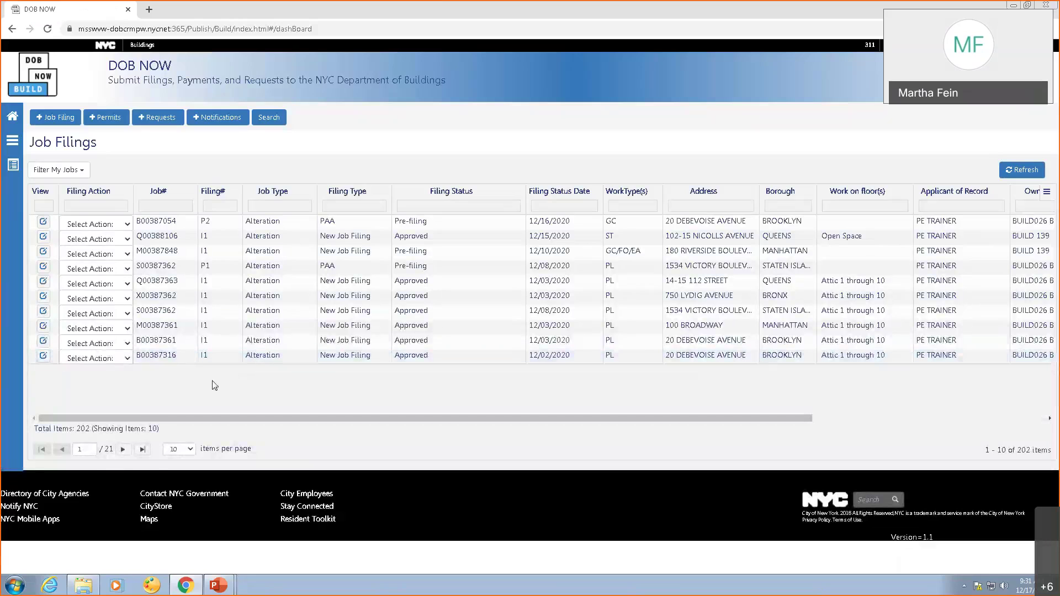
click(54, 118)
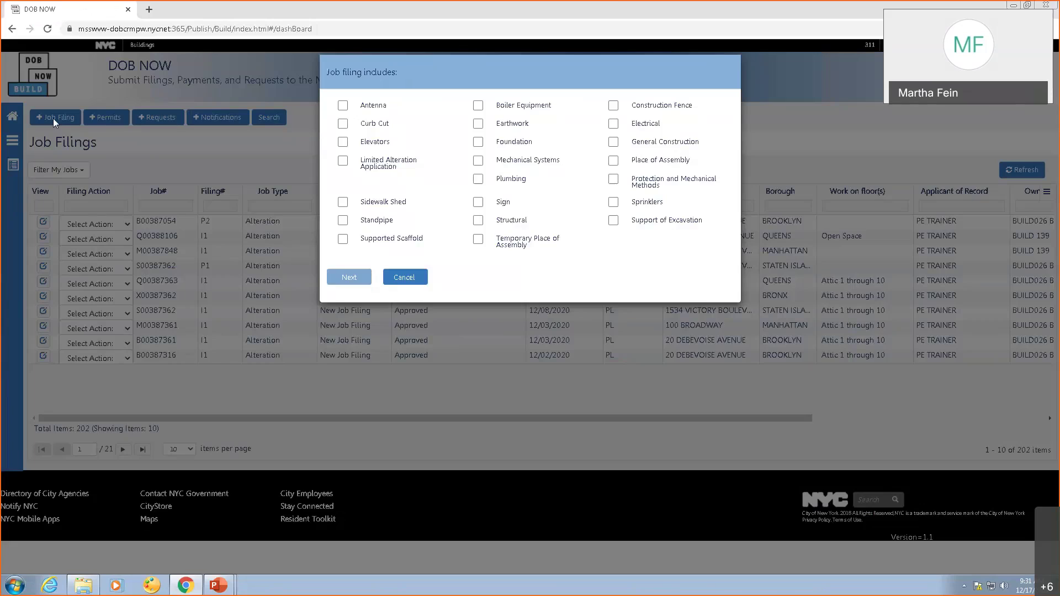
click(613, 142)
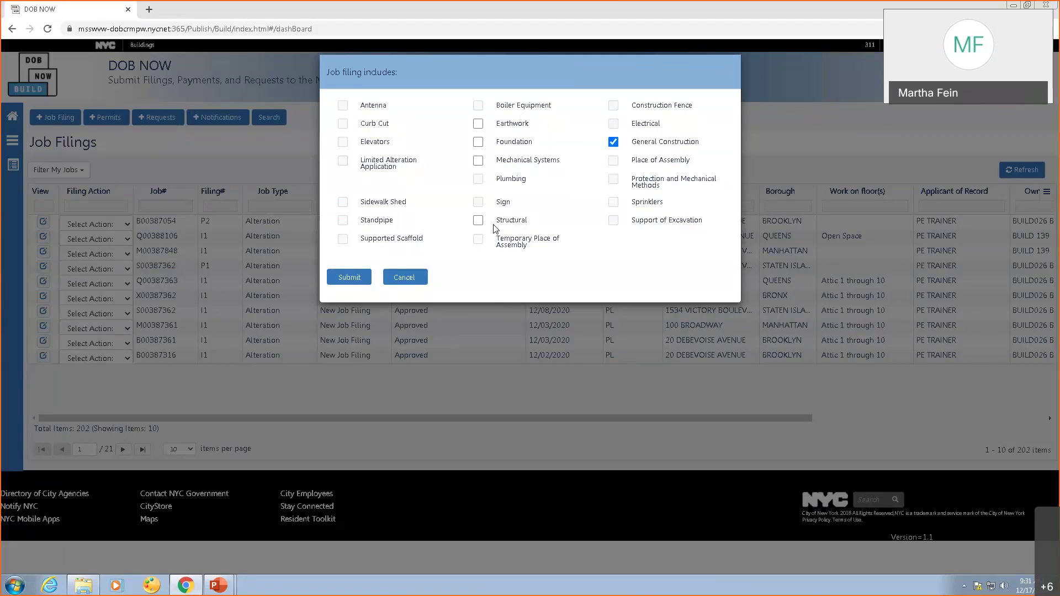
click(478, 124)
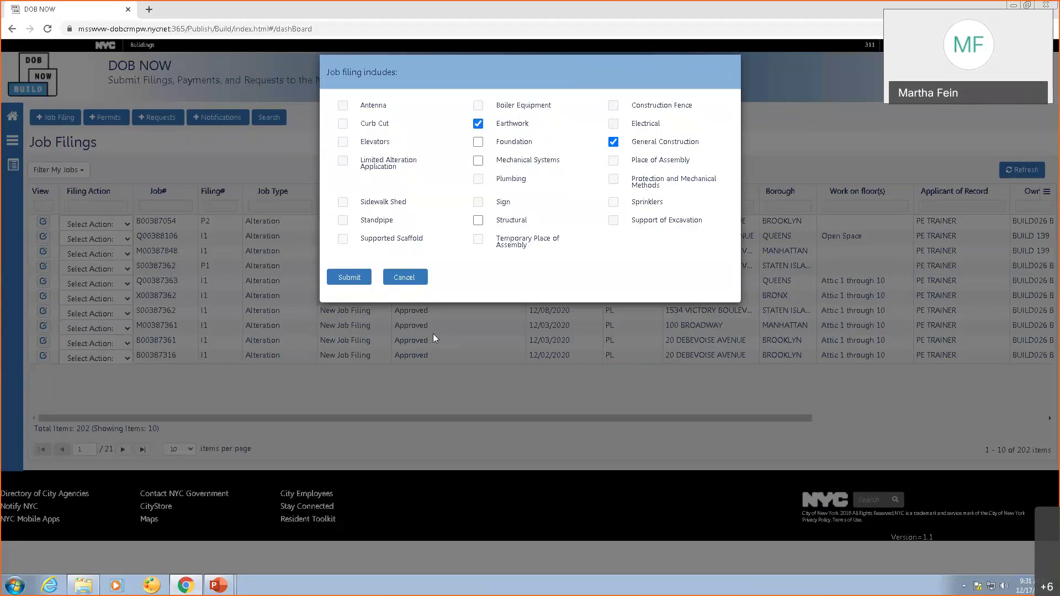
click(345, 281)
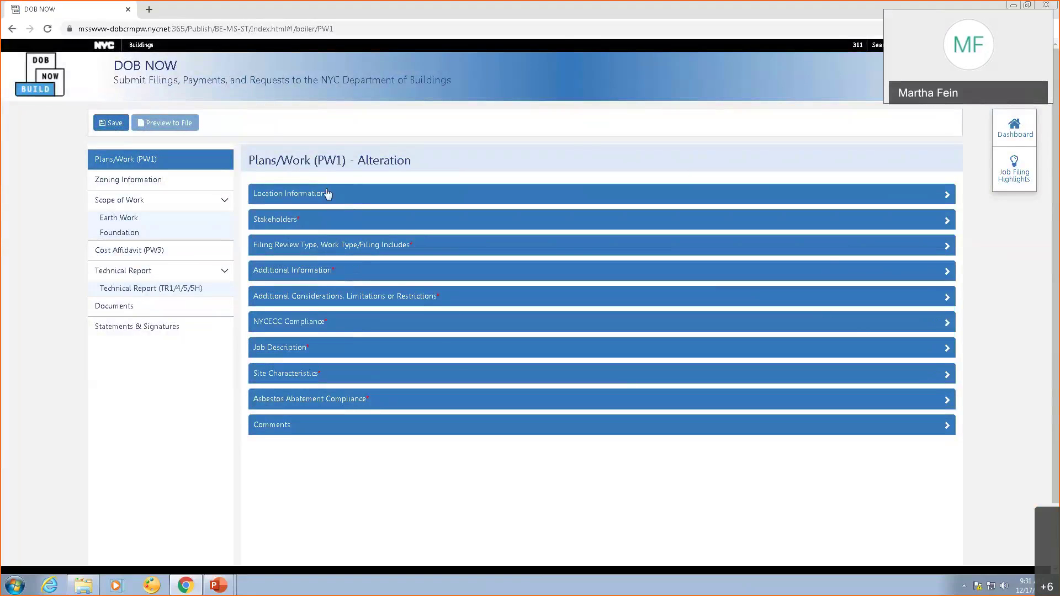
click(327, 194)
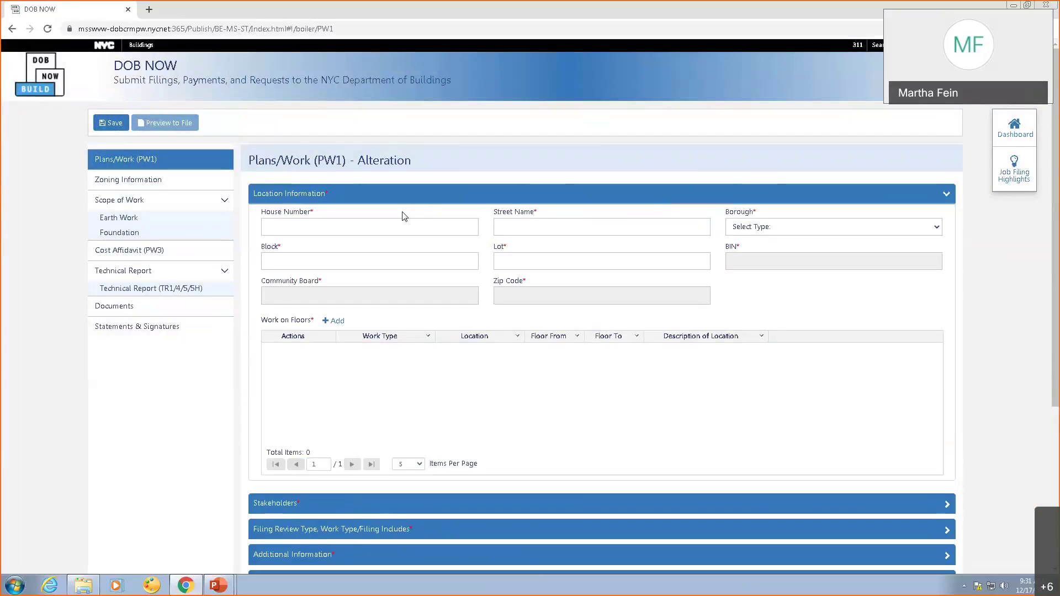
click(336, 228)
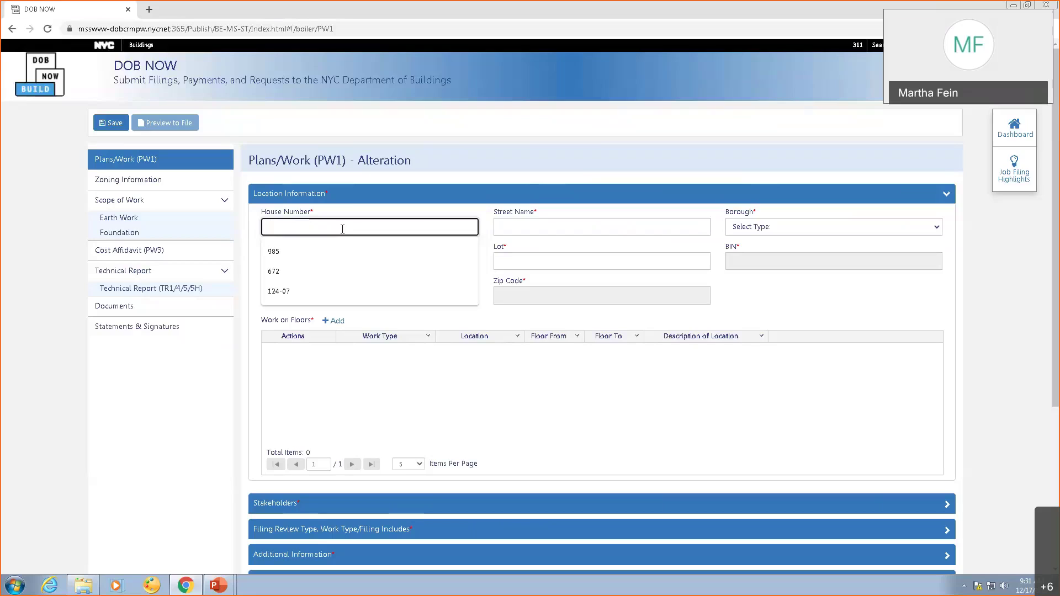
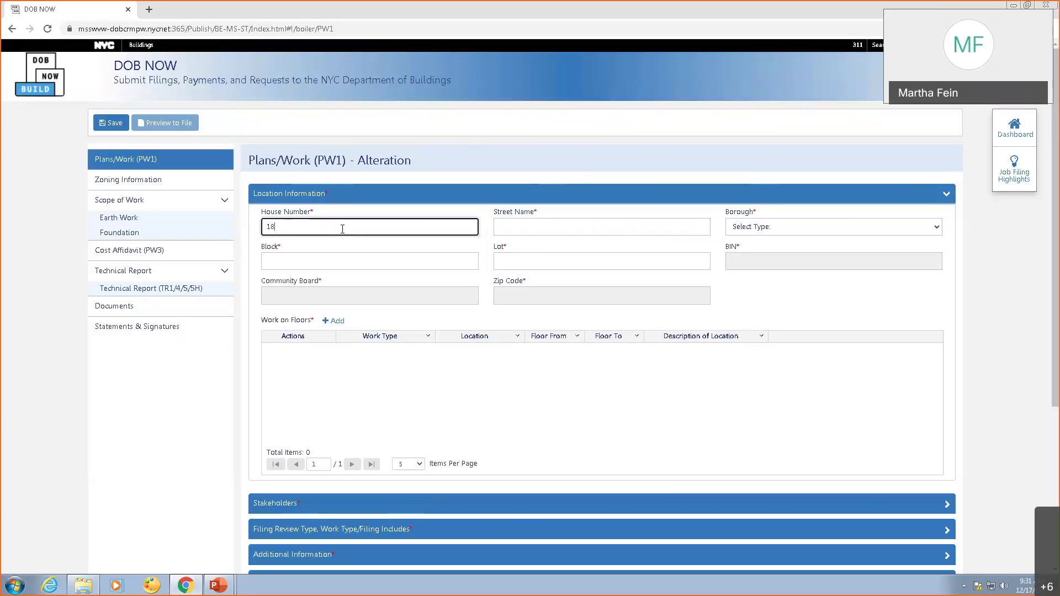
click(529, 229)
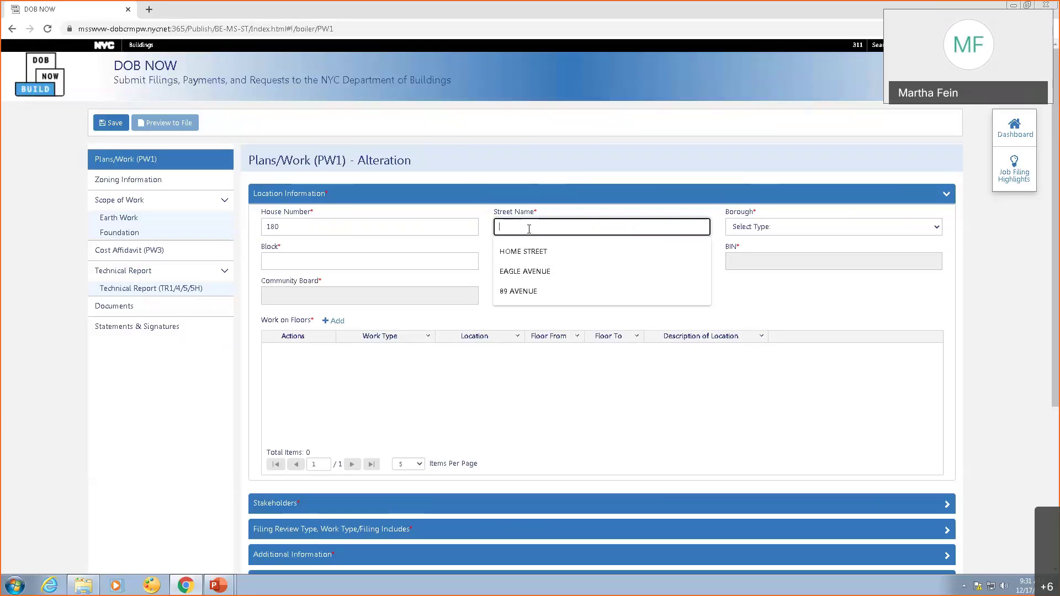
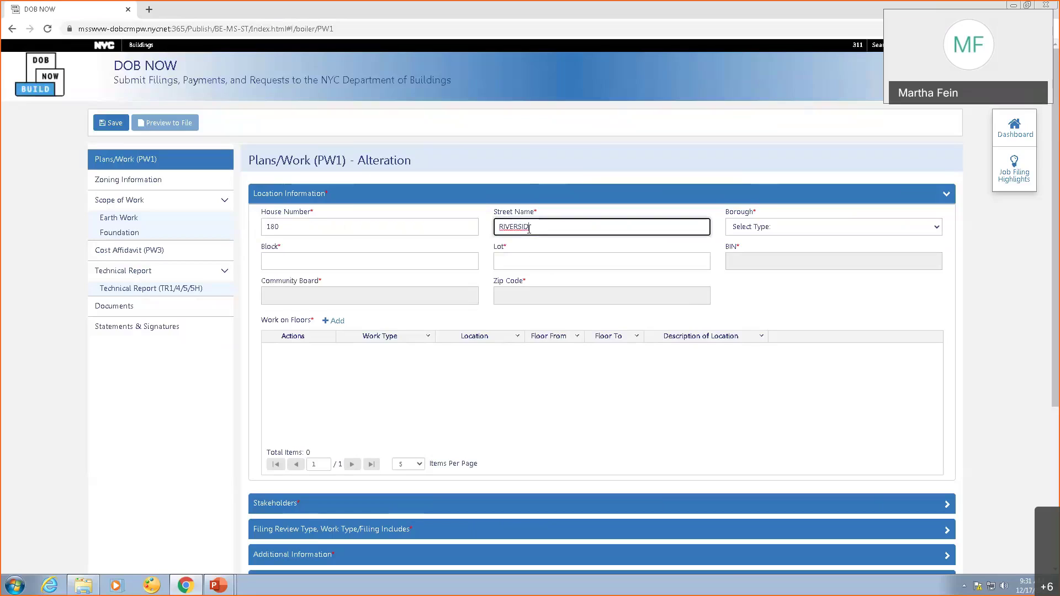
key(Tab)
key(m)
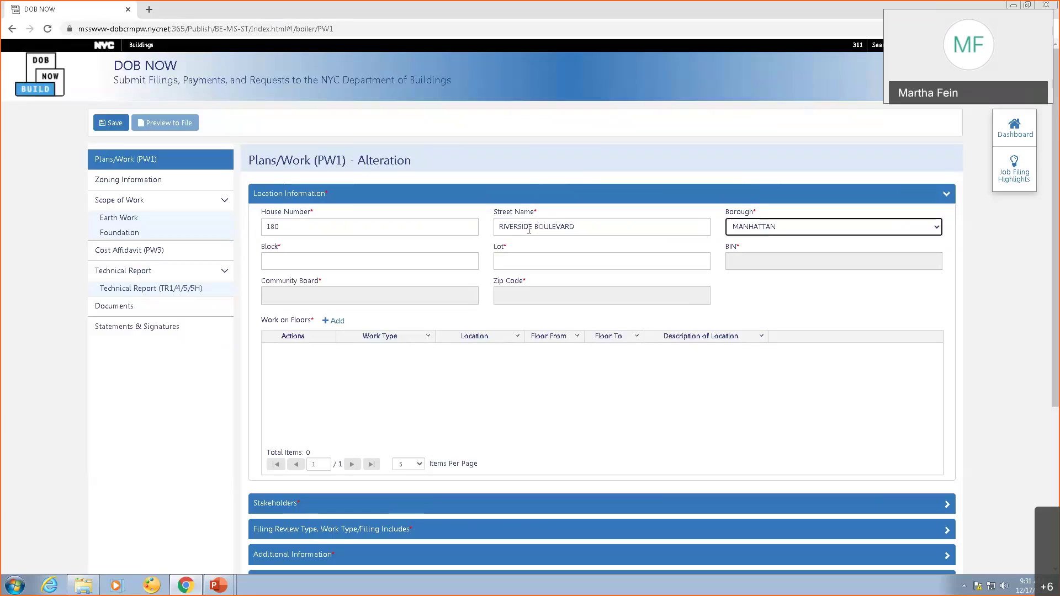
click(287, 261)
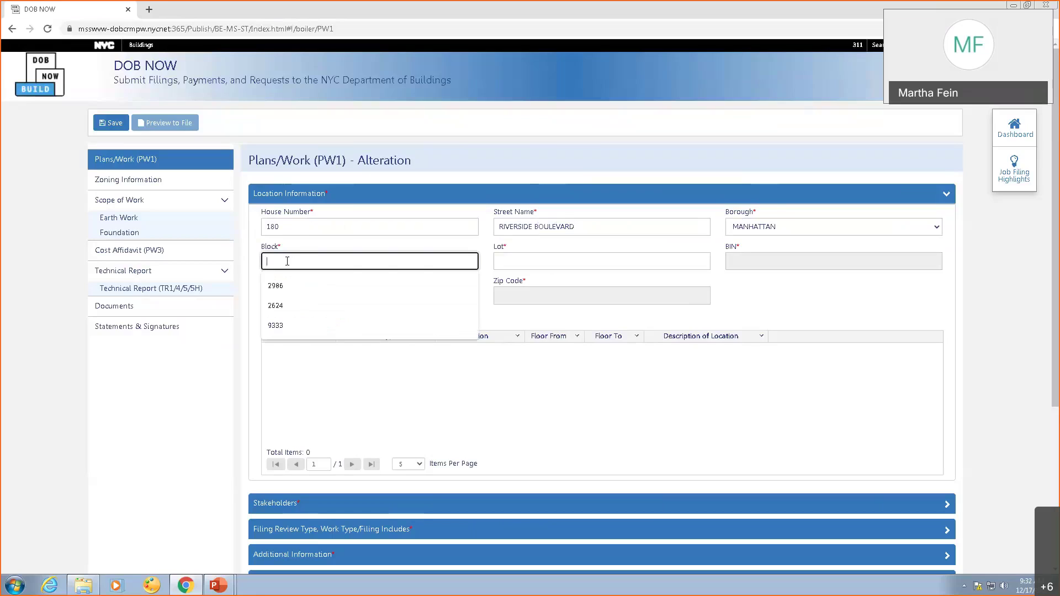
text(1171)
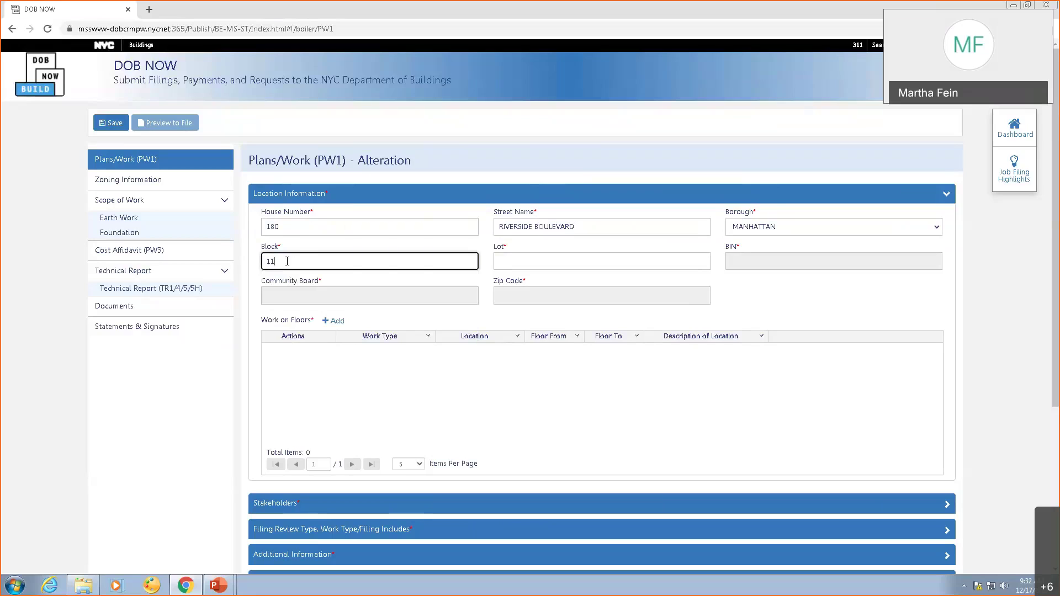
click(538, 266)
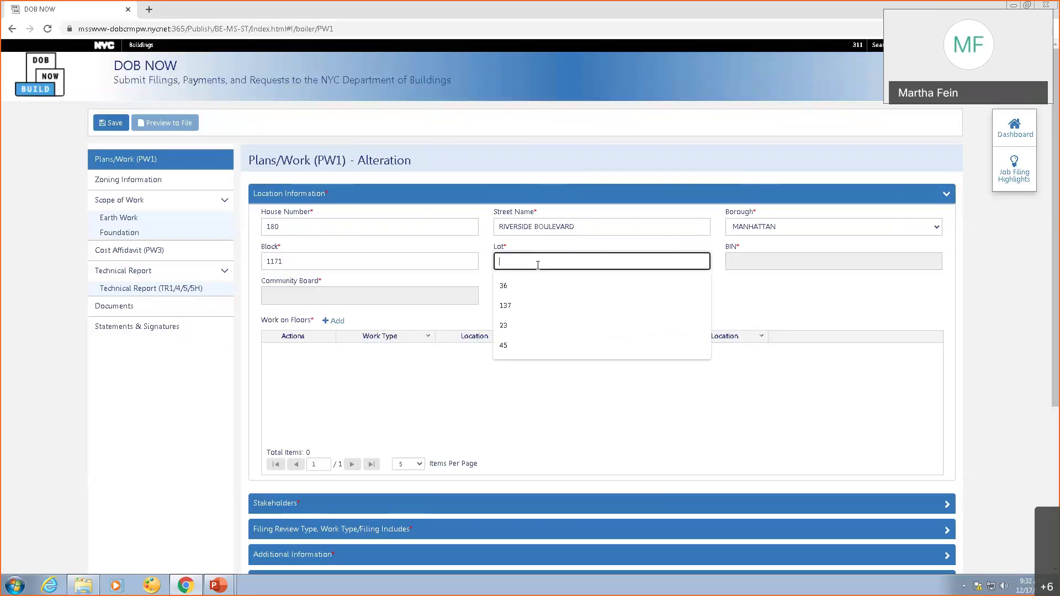
text(129)
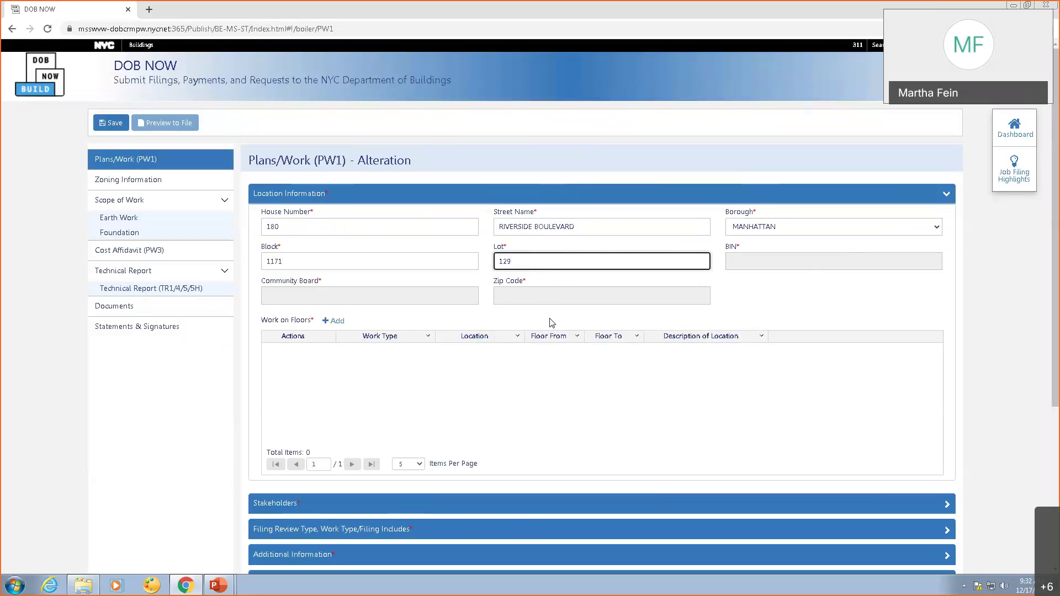
click(534, 302)
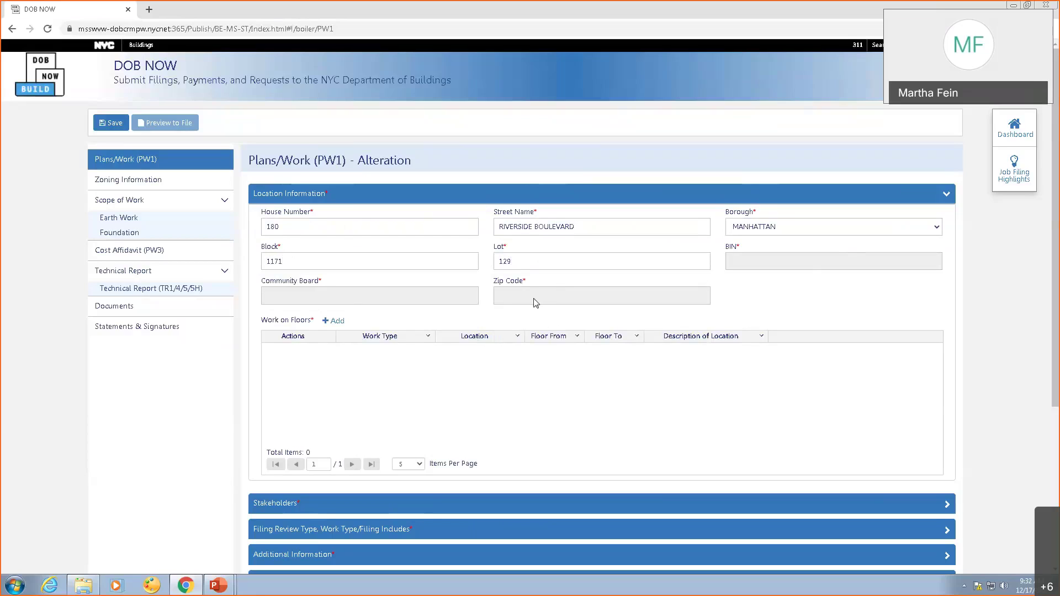
Add a Work on Floors row for General Construction on the Ground Floor.
click(326, 323)
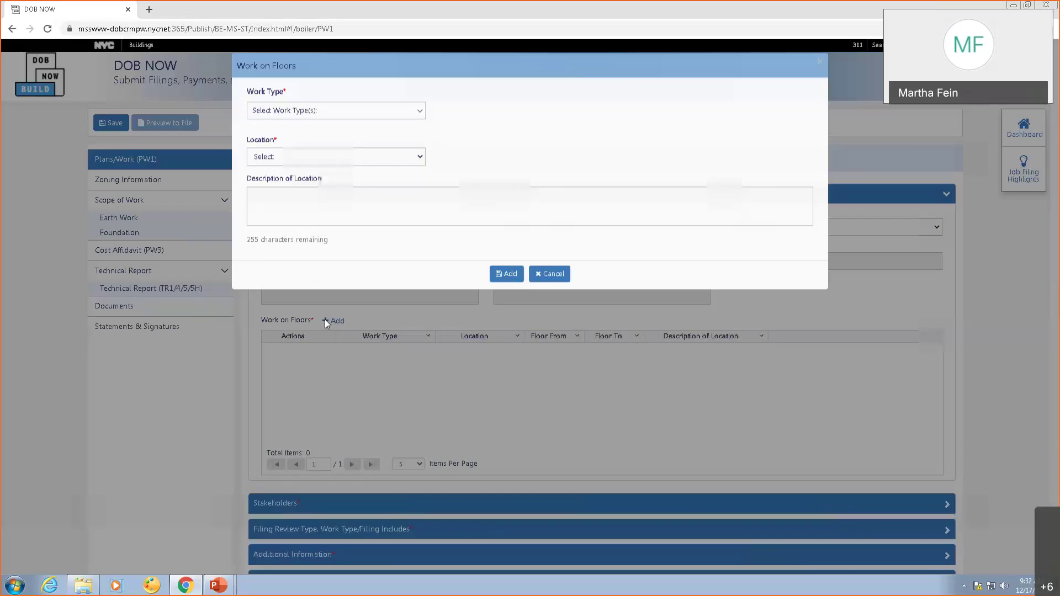
click(362, 111)
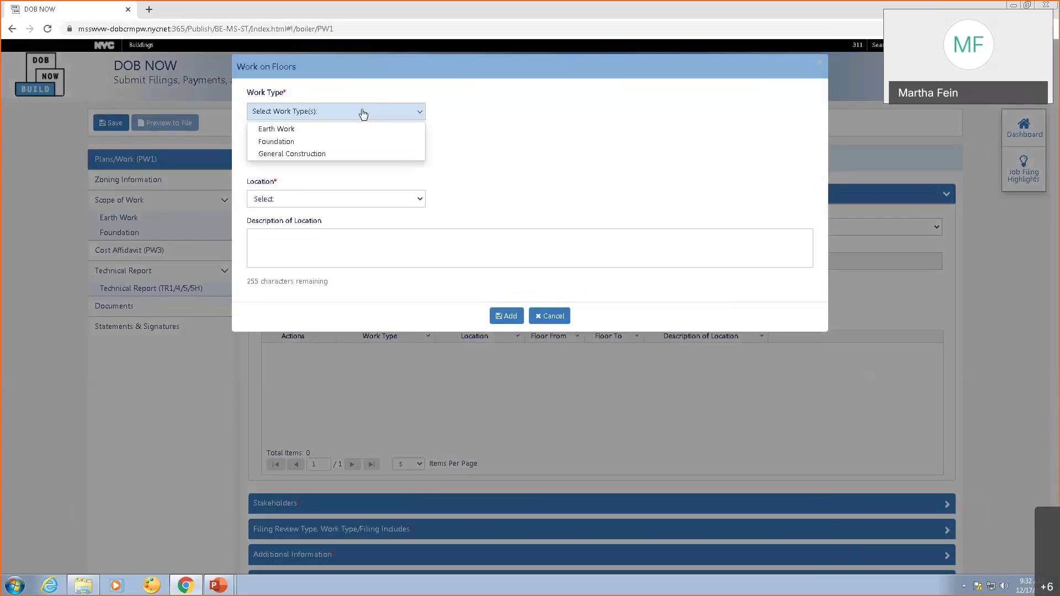
click(305, 154)
click(445, 245)
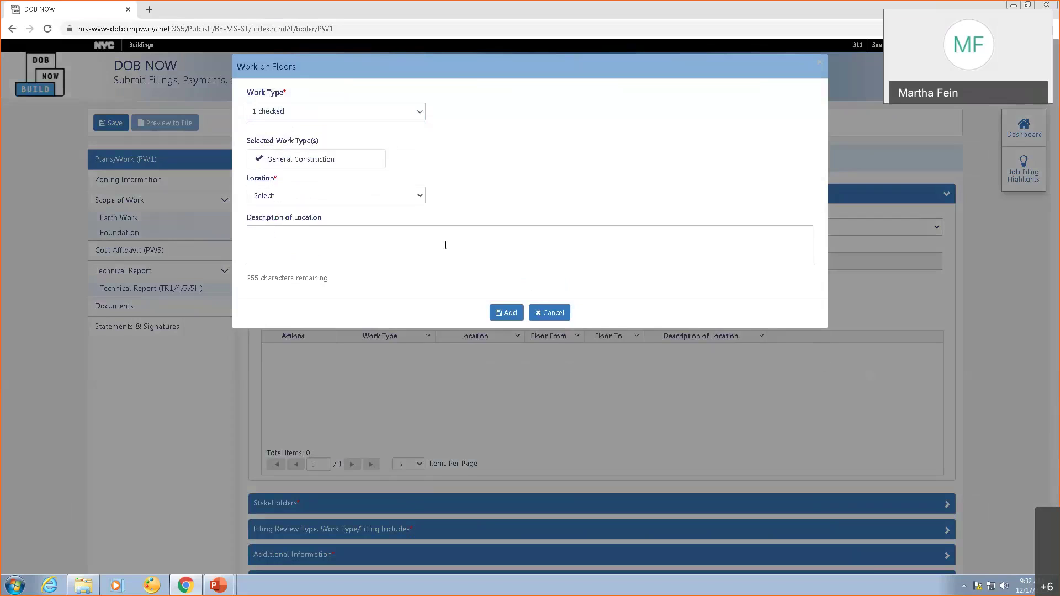
click(411, 198)
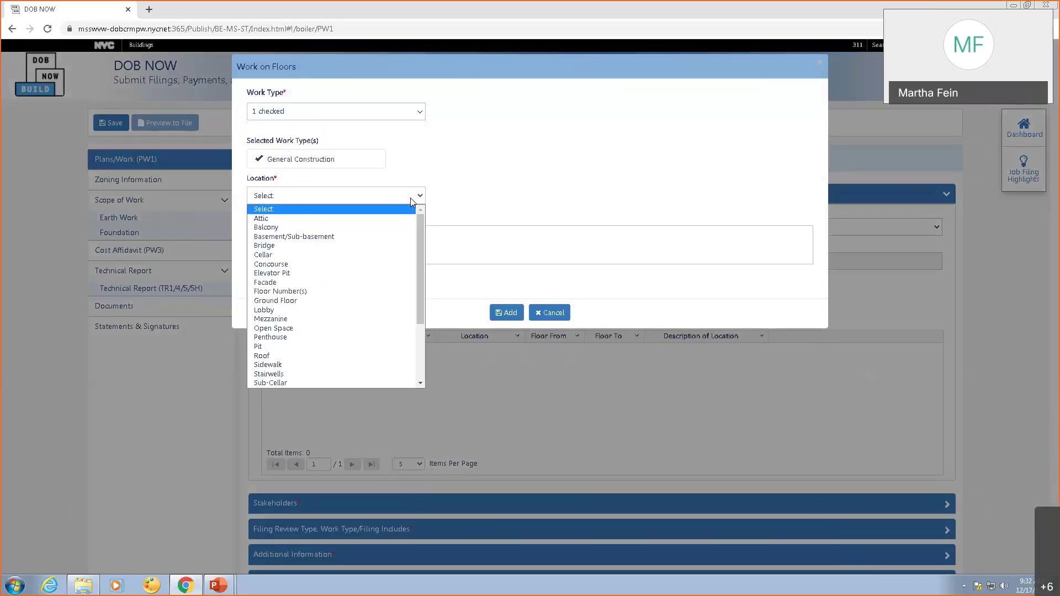
click(330, 301)
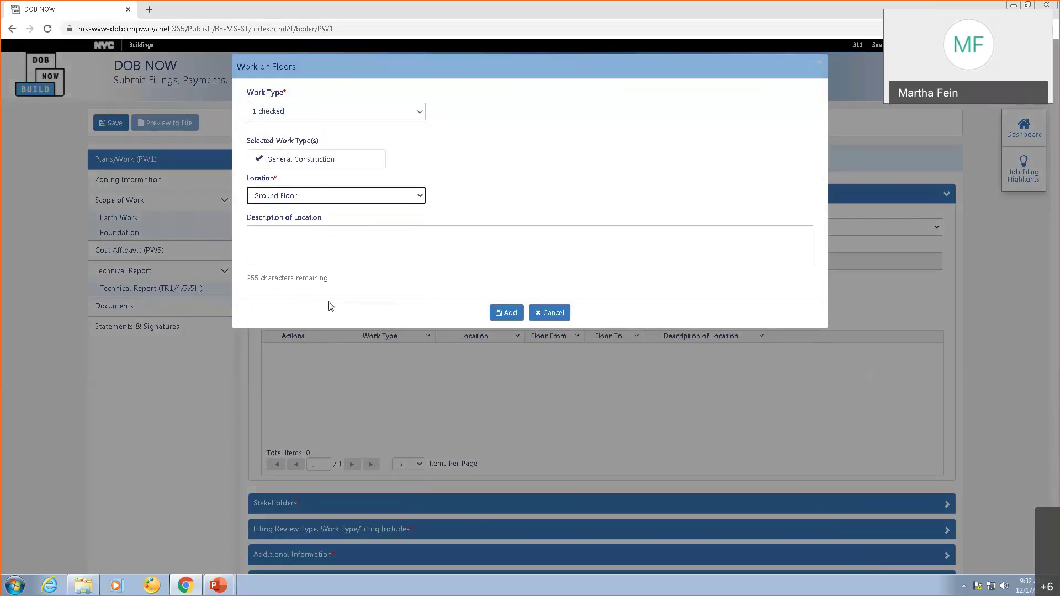
click(498, 314)
Add a Lobby row with Earth Work, Foundation and General Construction.
click(333, 322)
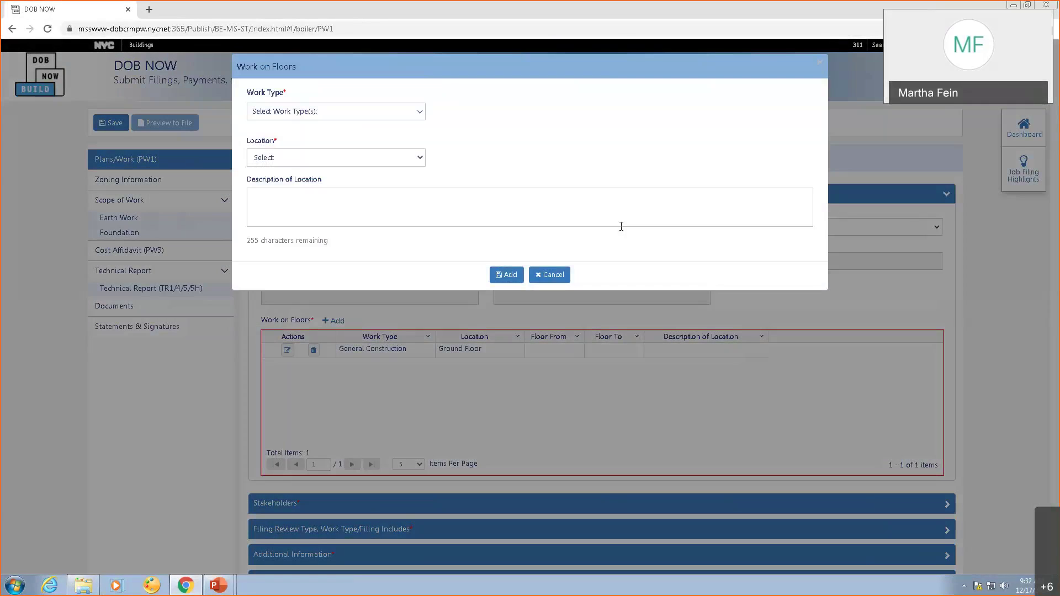
click(409, 113)
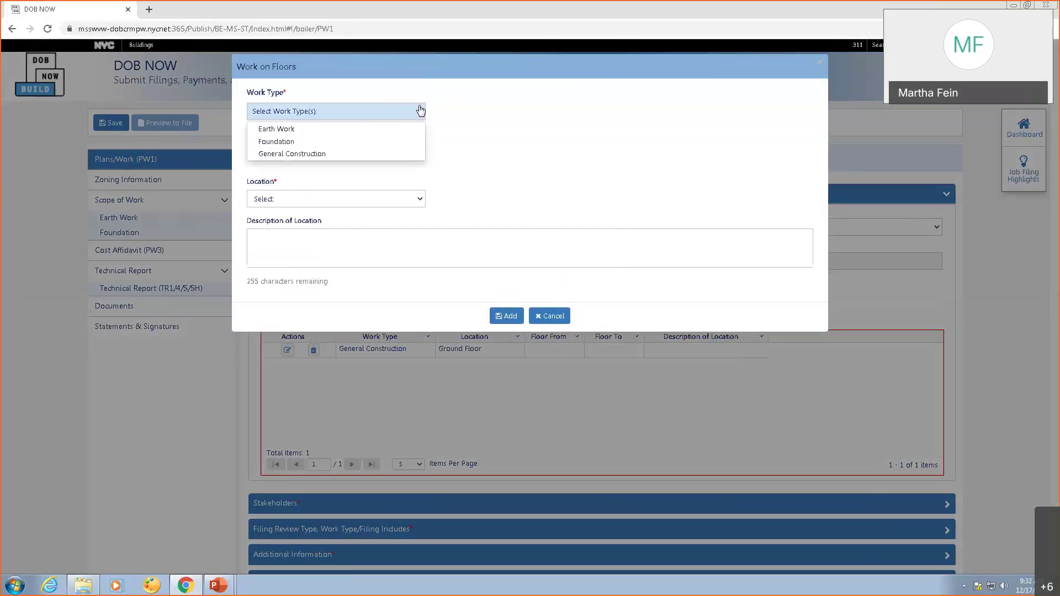
click(373, 129)
click(375, 141)
click(376, 157)
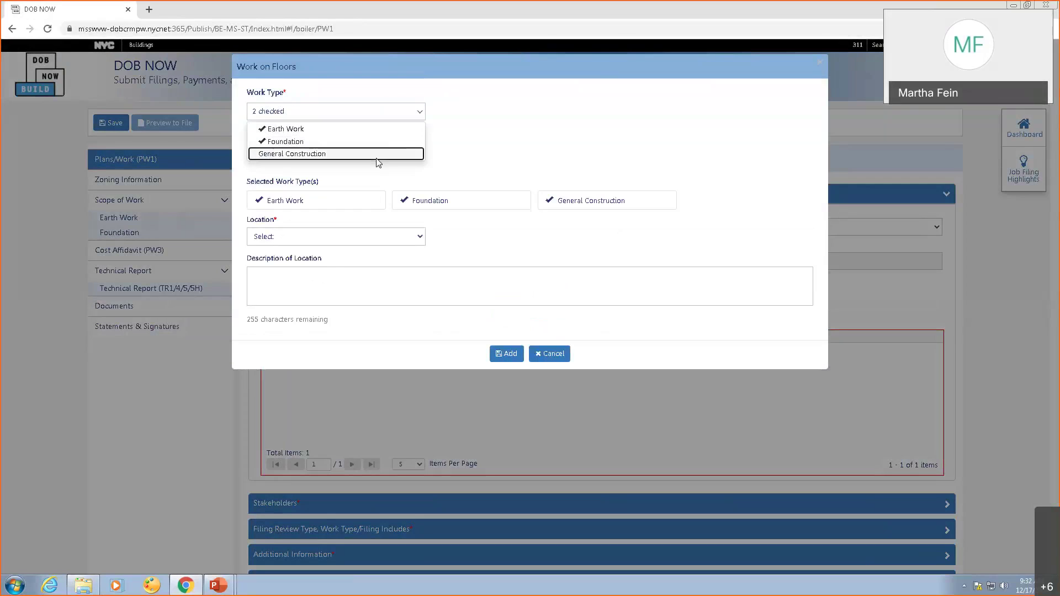
click(384, 243)
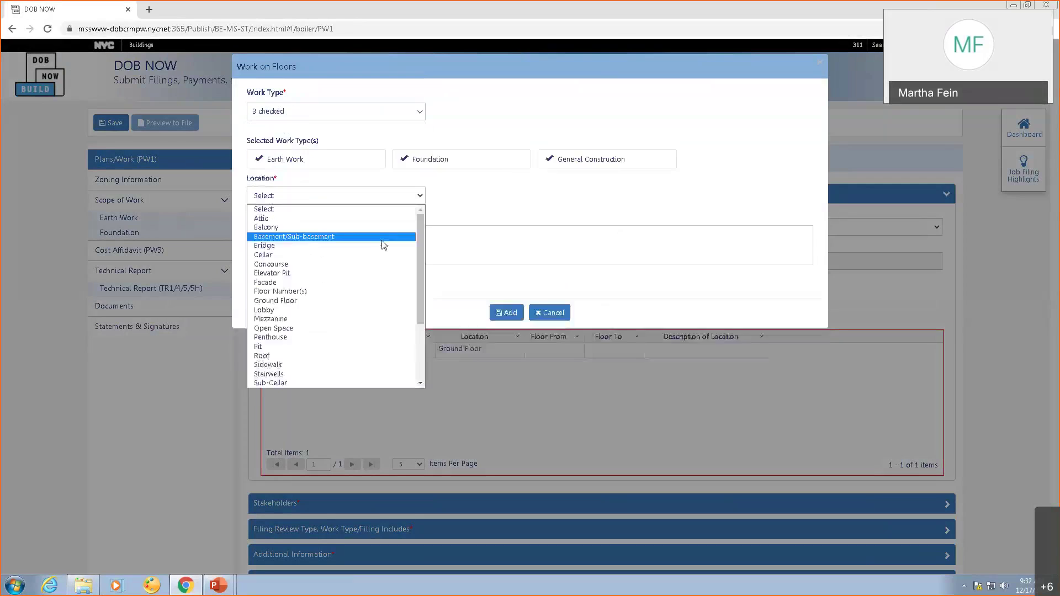
click(272, 310)
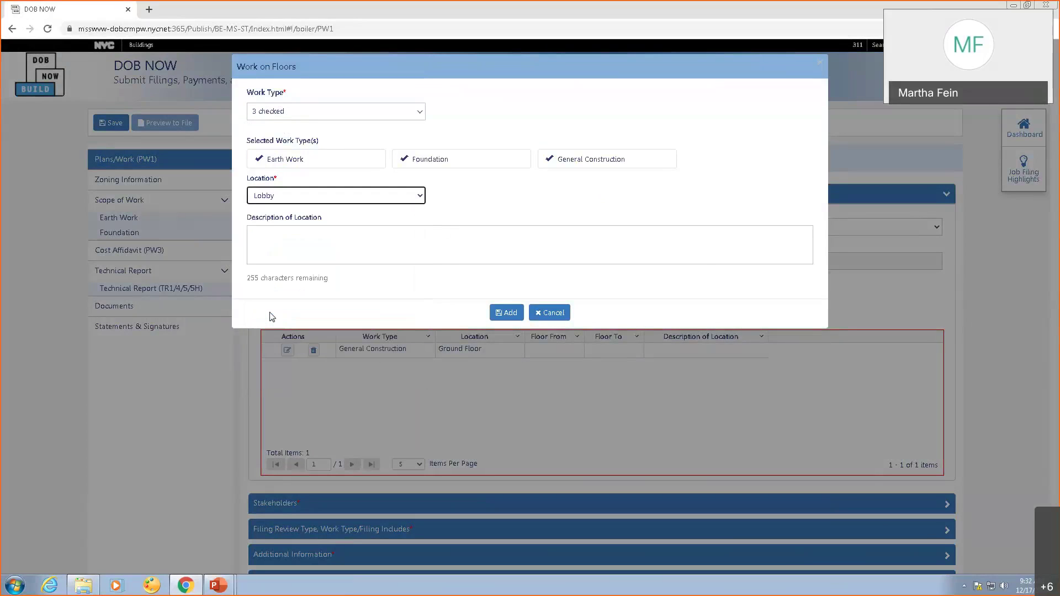
click(506, 312)
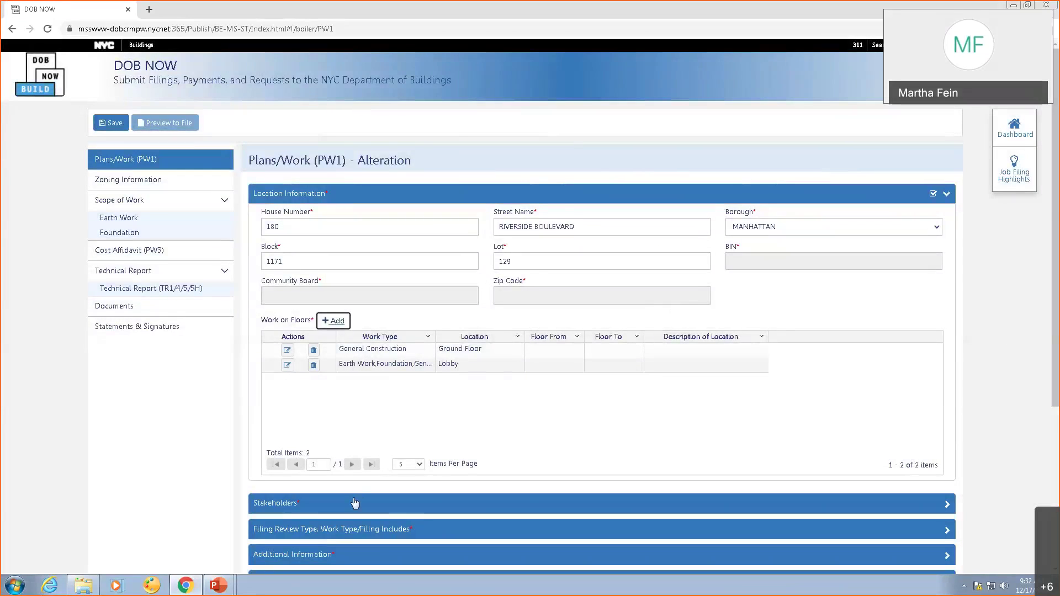
click(359, 496)
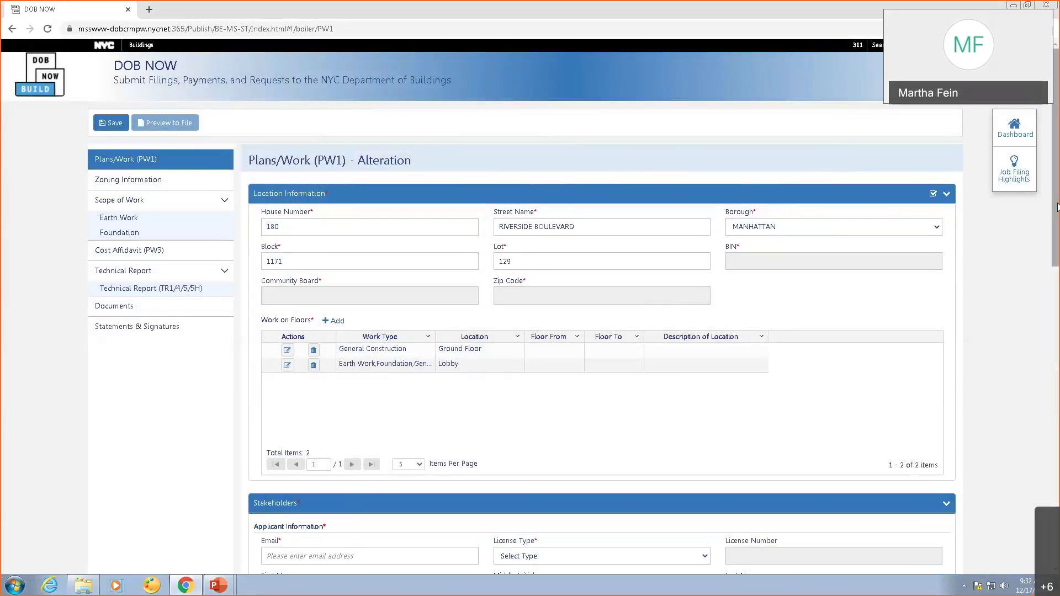
drag(1057, 207, 1045, 320)
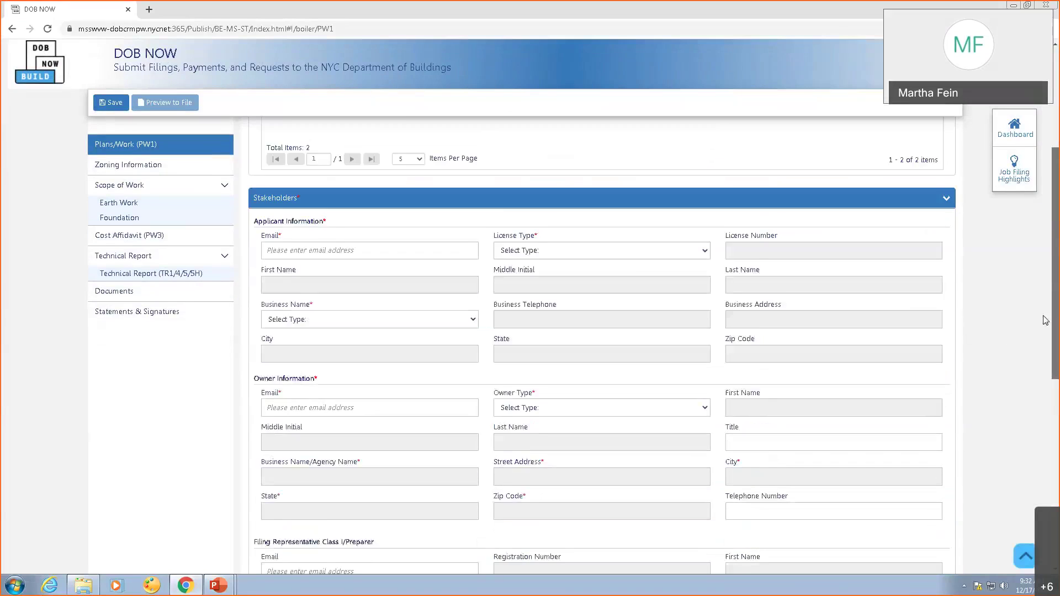
Enter the applicant's email, license type Professional Engineer and business name FD LLC.
scroll(465, 221, down, 1)
click(417, 227)
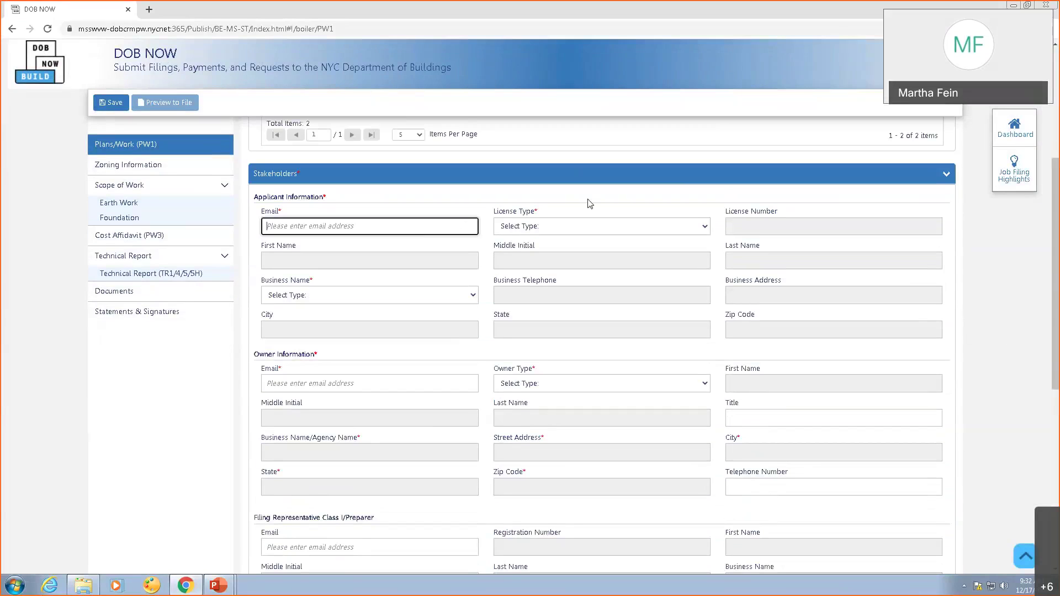
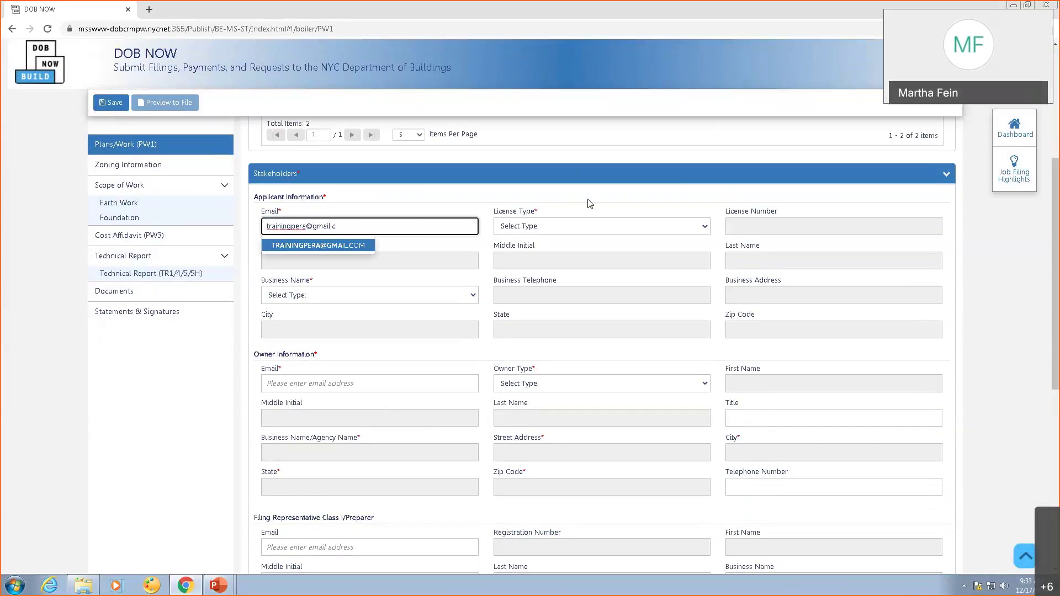
click(323, 246)
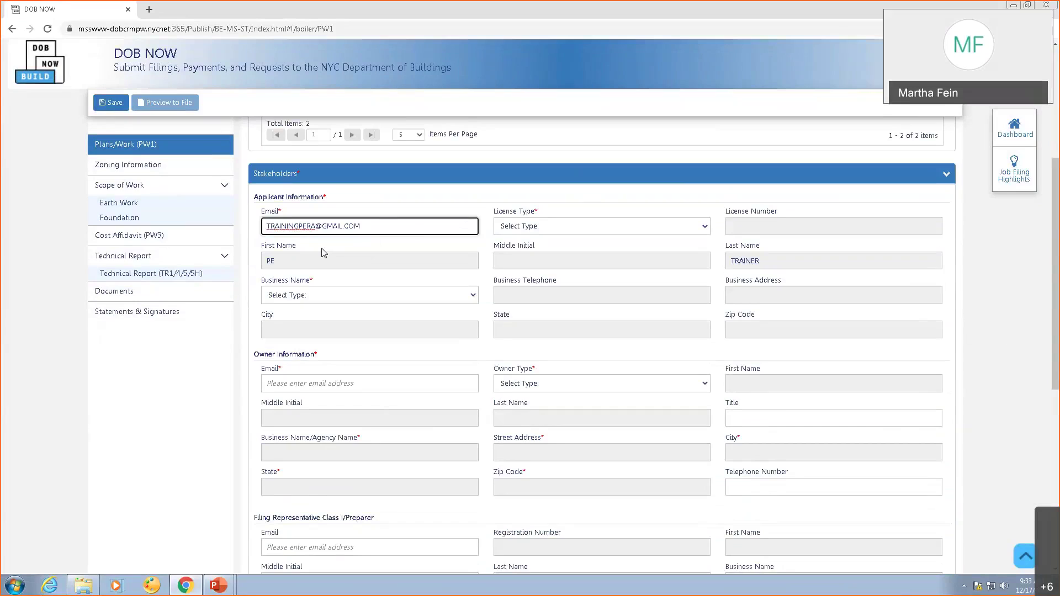
click(640, 227)
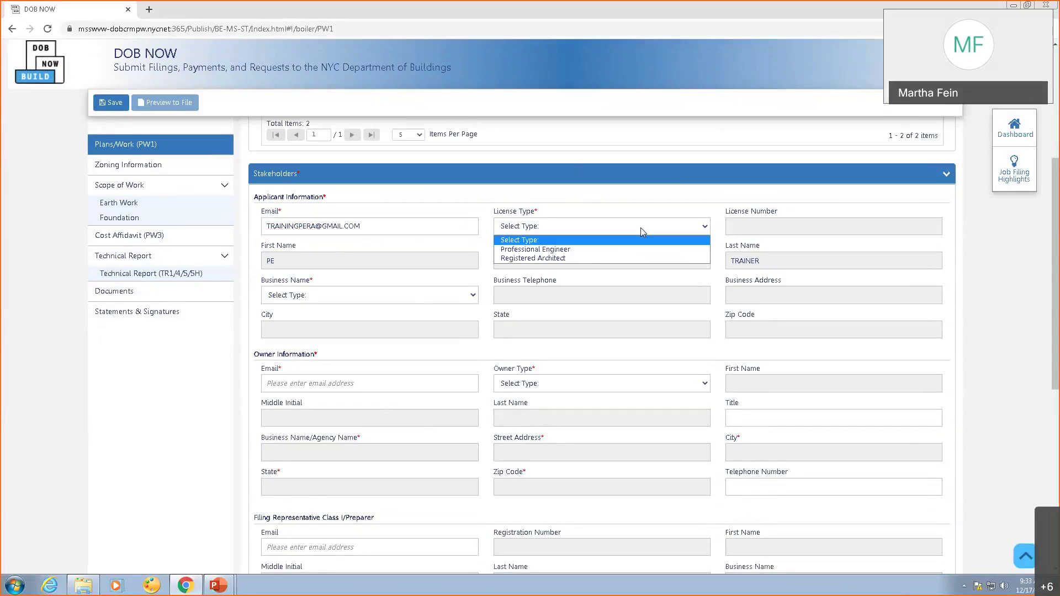
click(587, 252)
click(334, 296)
click(316, 319)
click(367, 383)
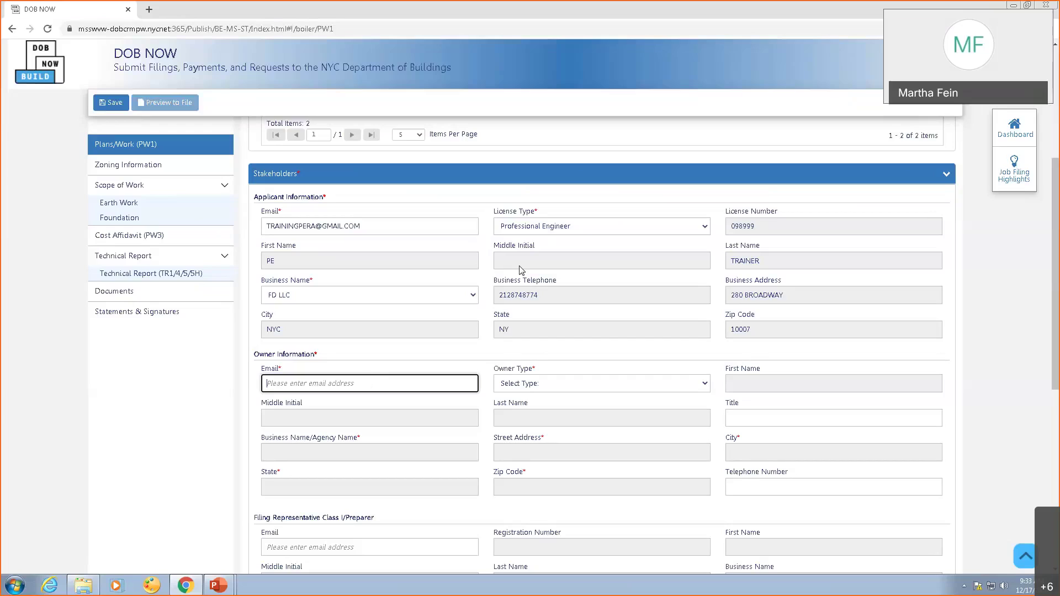
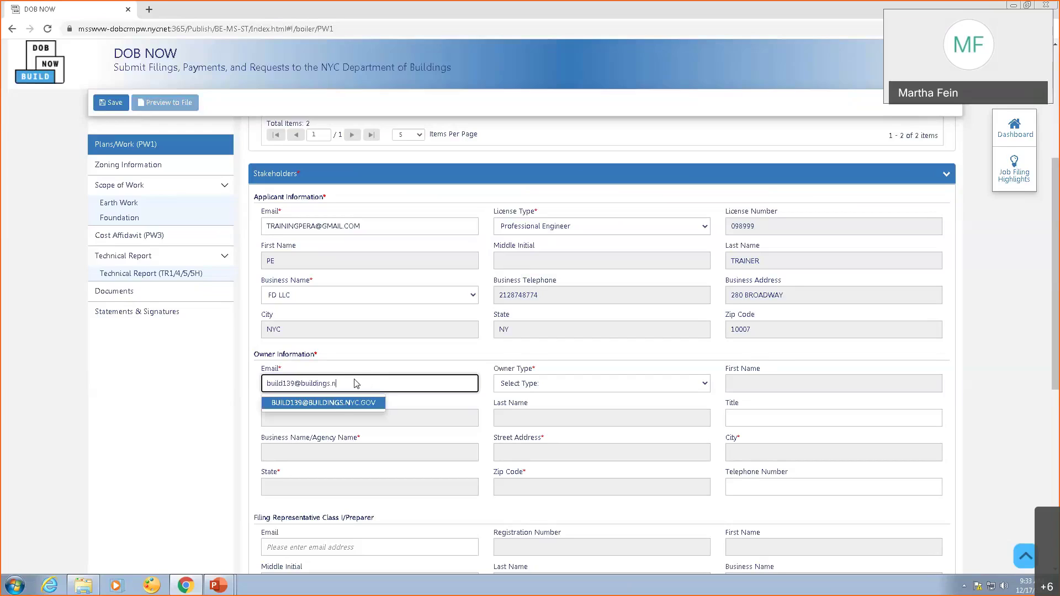
Enter the owner's email from the suggestion and set Owner Type to Individual.
click(338, 404)
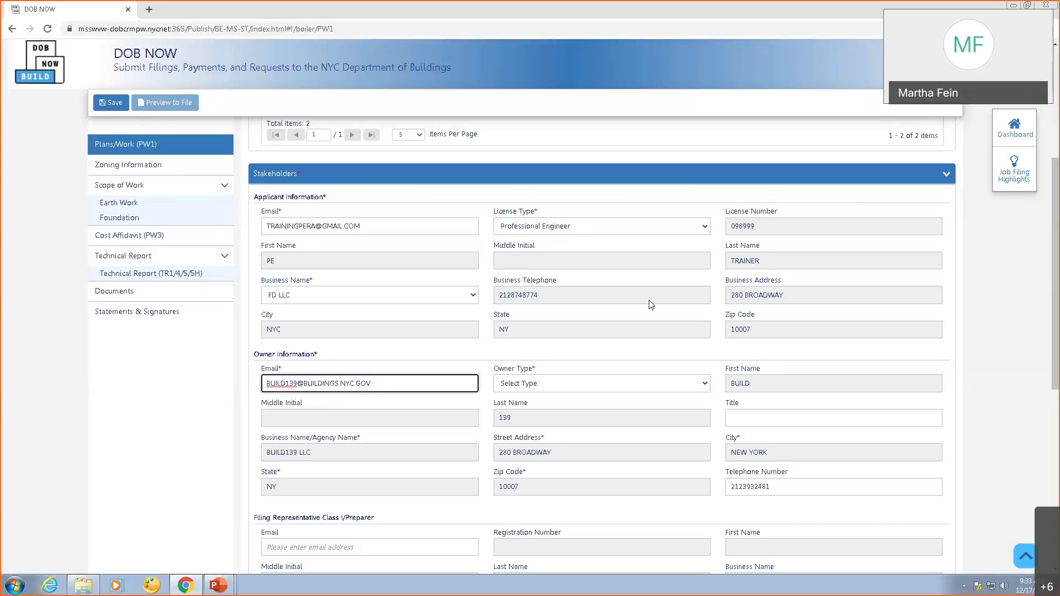
click(586, 389)
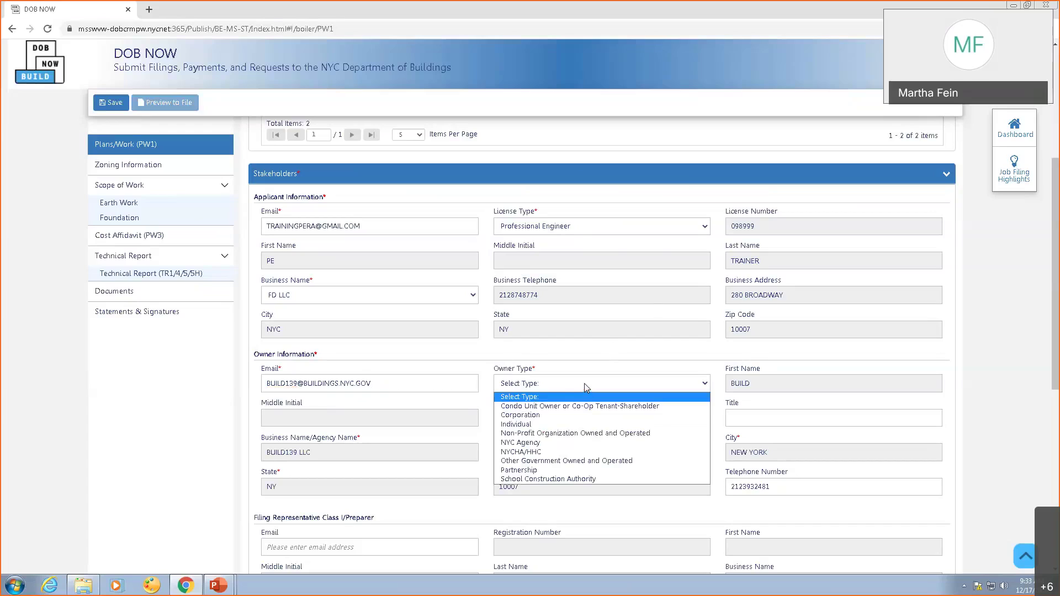
click(538, 425)
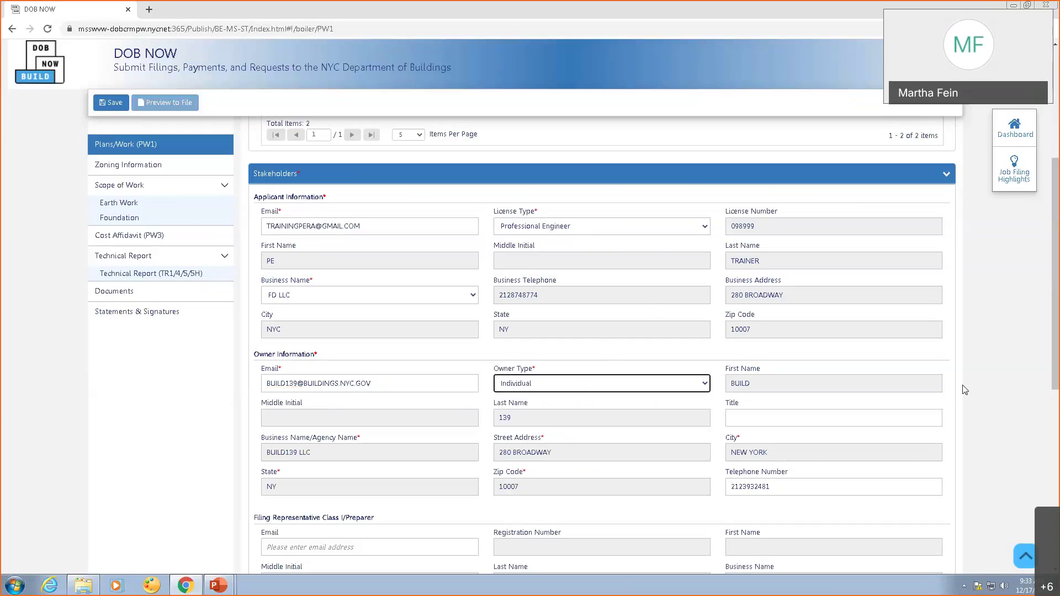
drag(1055, 323, 1054, 479)
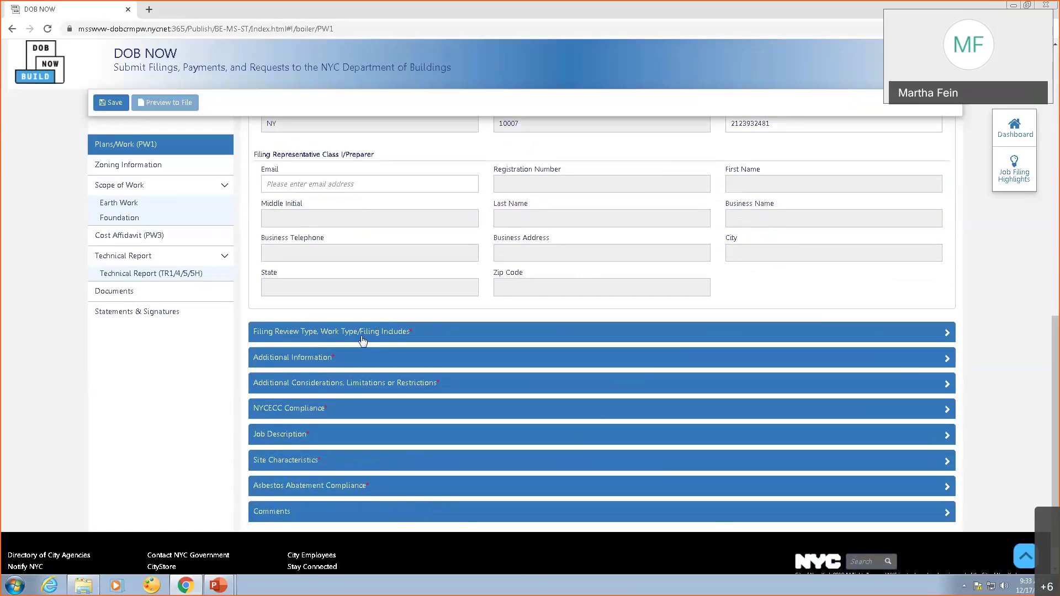
Choose Standard Plan Examination or Review as the filing review type and save.
click(362, 339)
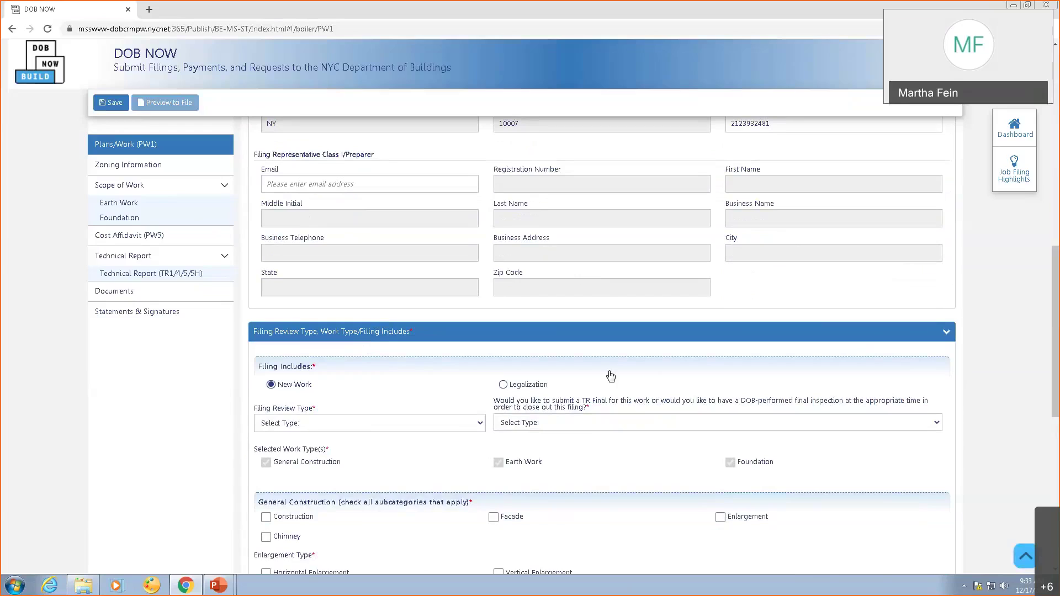
click(478, 424)
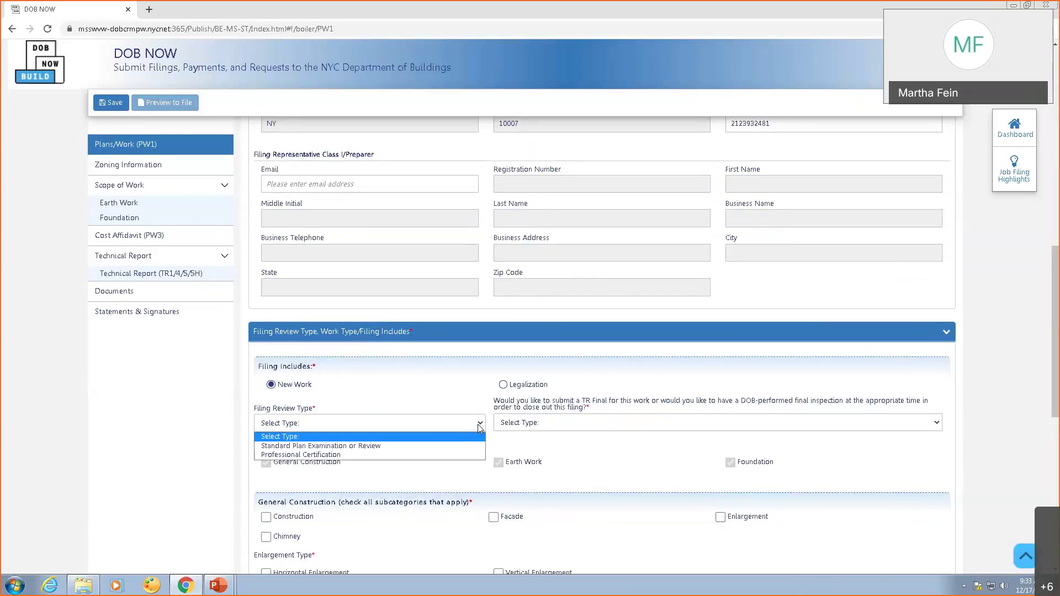
click(350, 446)
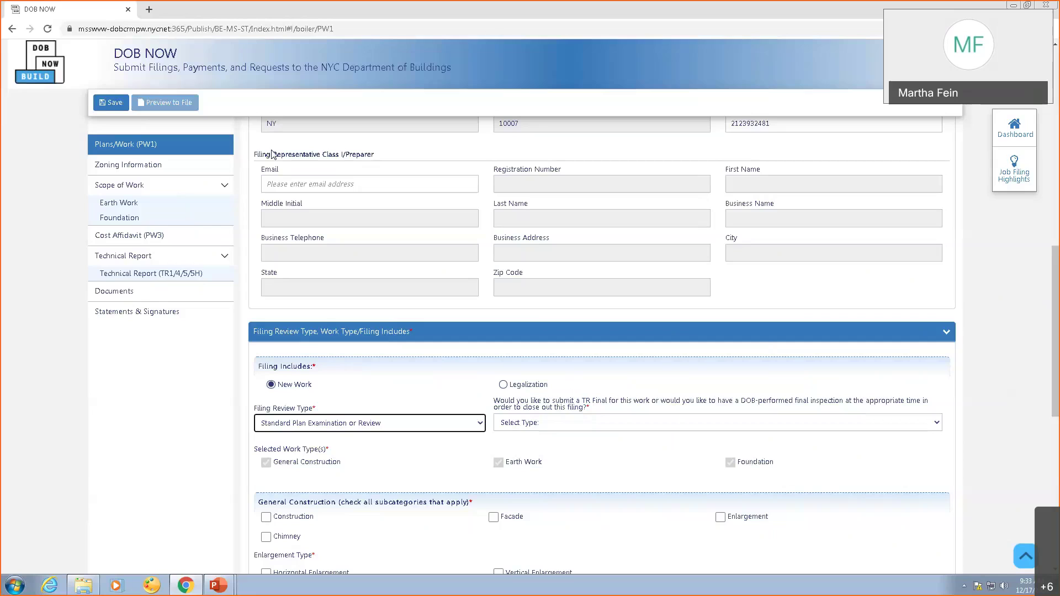
click(99, 102)
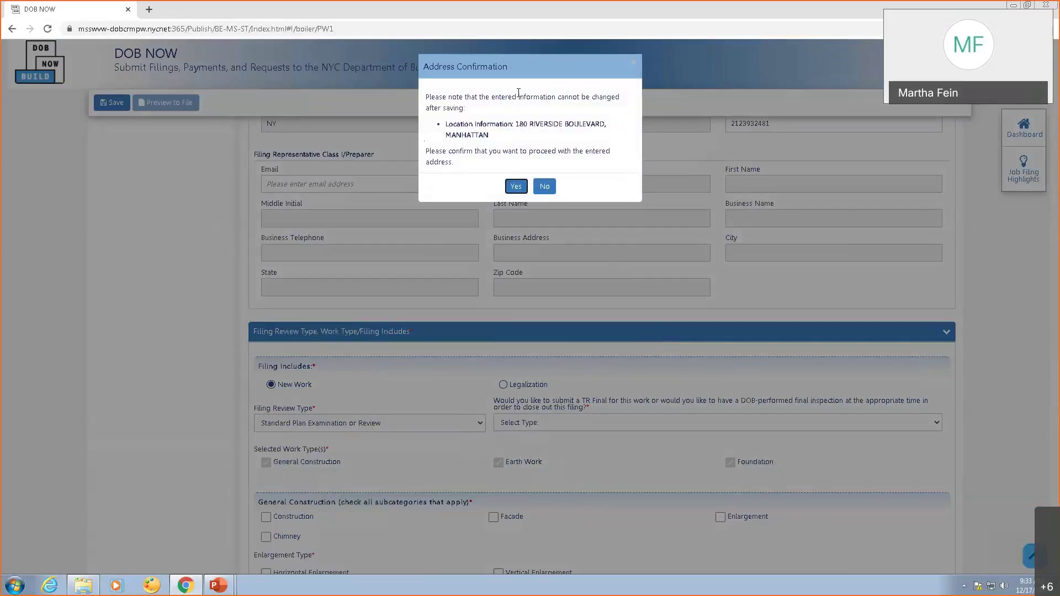
Confirm the site address, acknowledge the saved-filing notice, and scroll back to Filing Review Type.
click(516, 186)
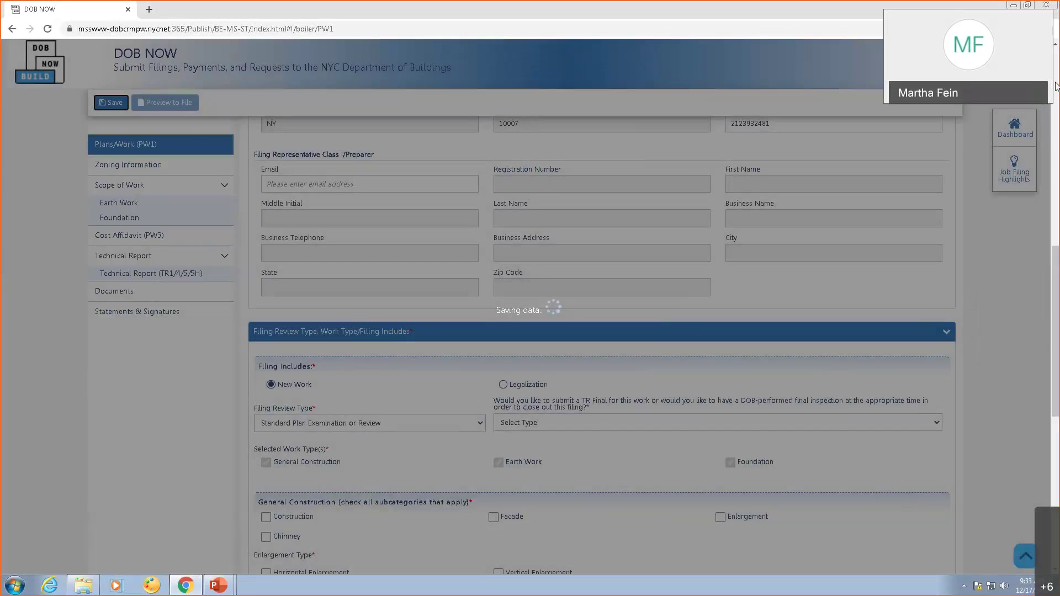
scroll(1056, 85, up, 15)
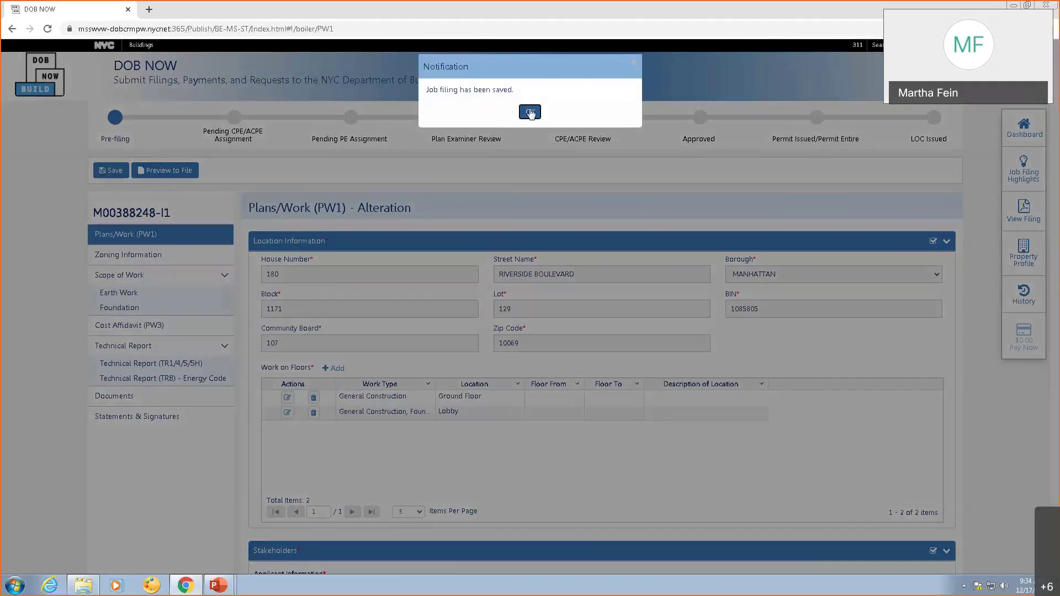
click(530, 112)
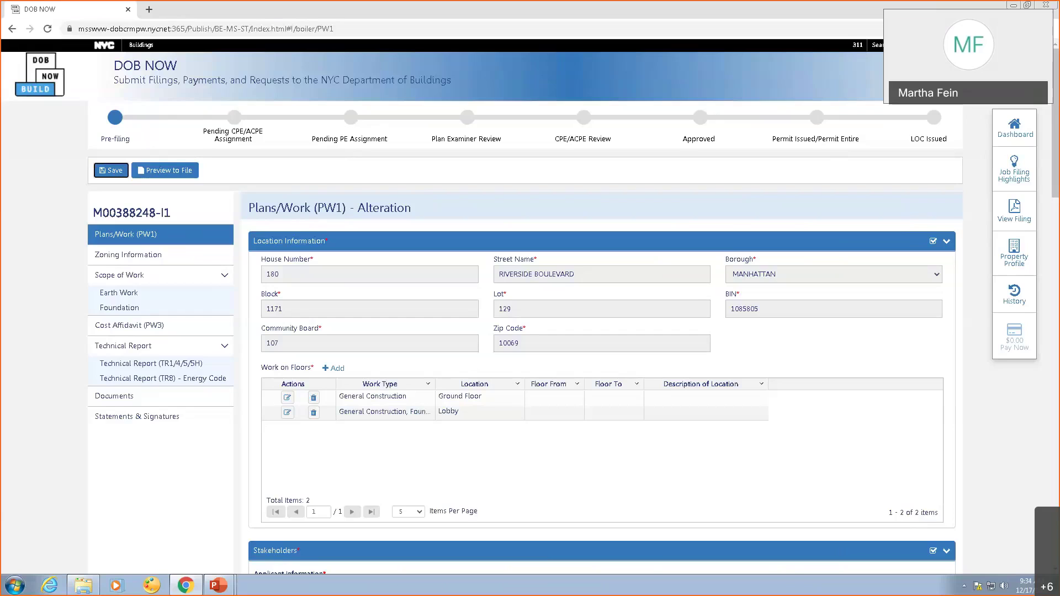
click(1054, 412)
click(1055, 420)
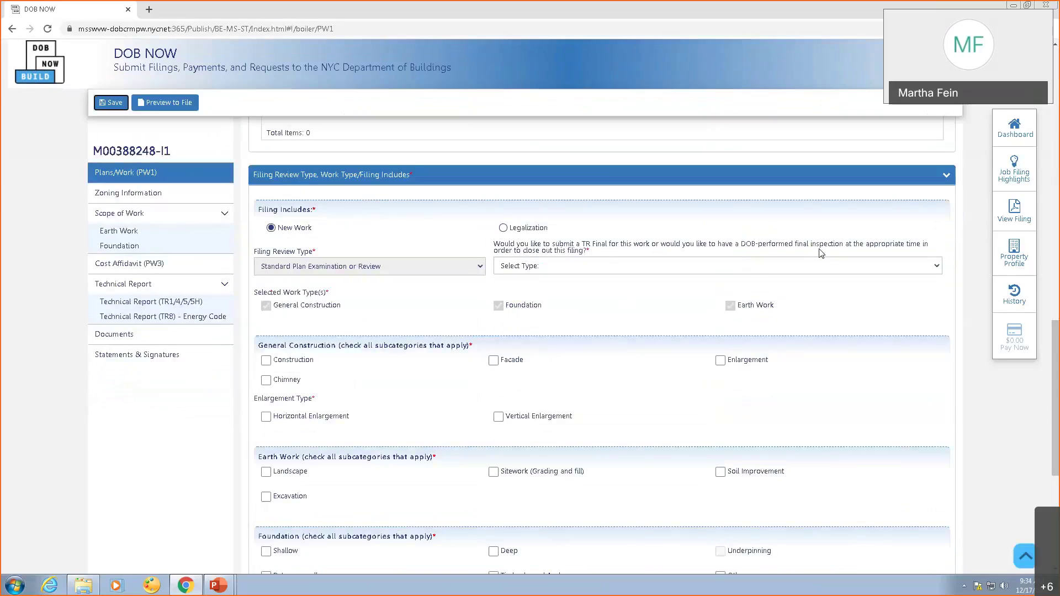
Choose Submit a TR Final and tick Horizontal Enlargement.
click(577, 266)
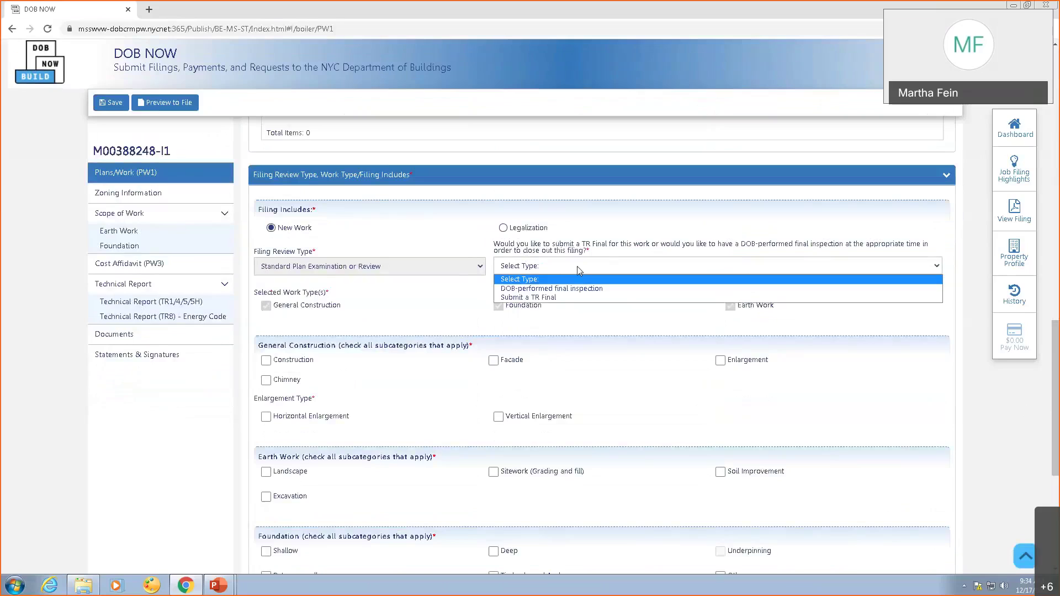
click(558, 296)
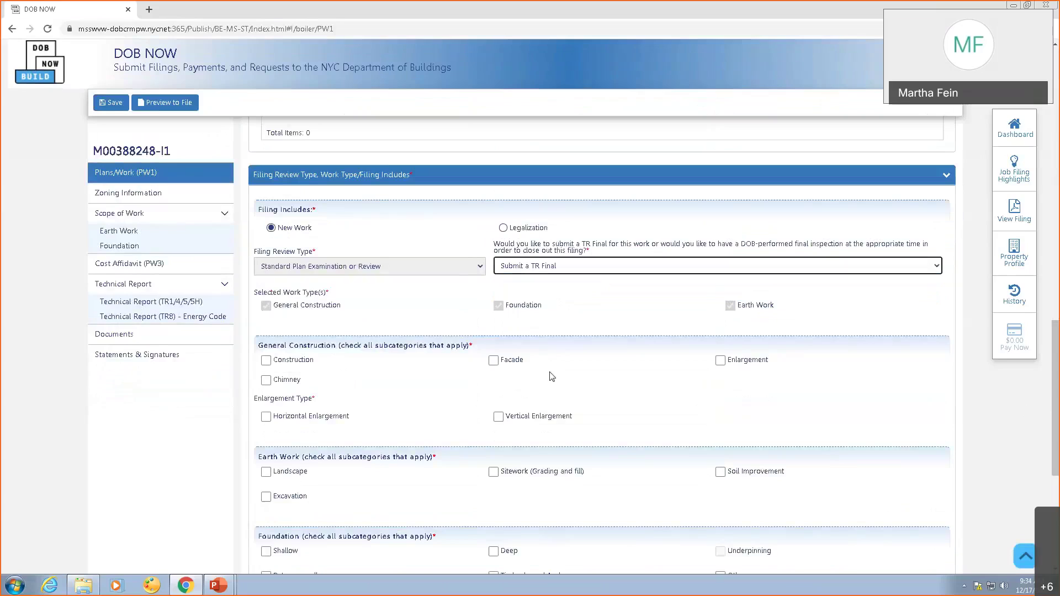
click(279, 389)
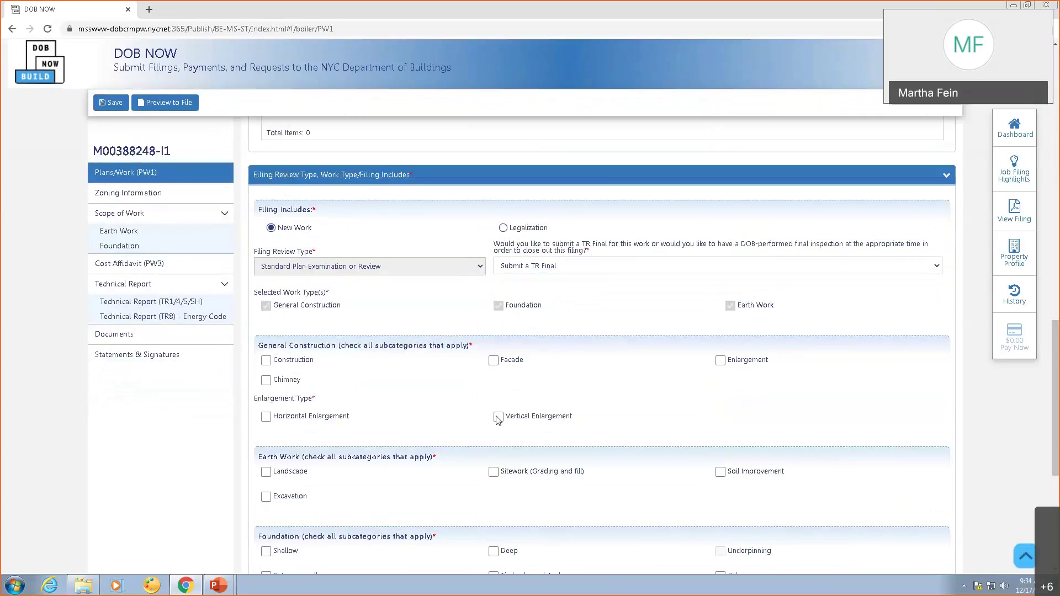
click(266, 416)
Tick Sitework (Grading and fill), plus Shallow and Retaining wall under Foundation.
click(494, 475)
drag(1056, 330, 1057, 392)
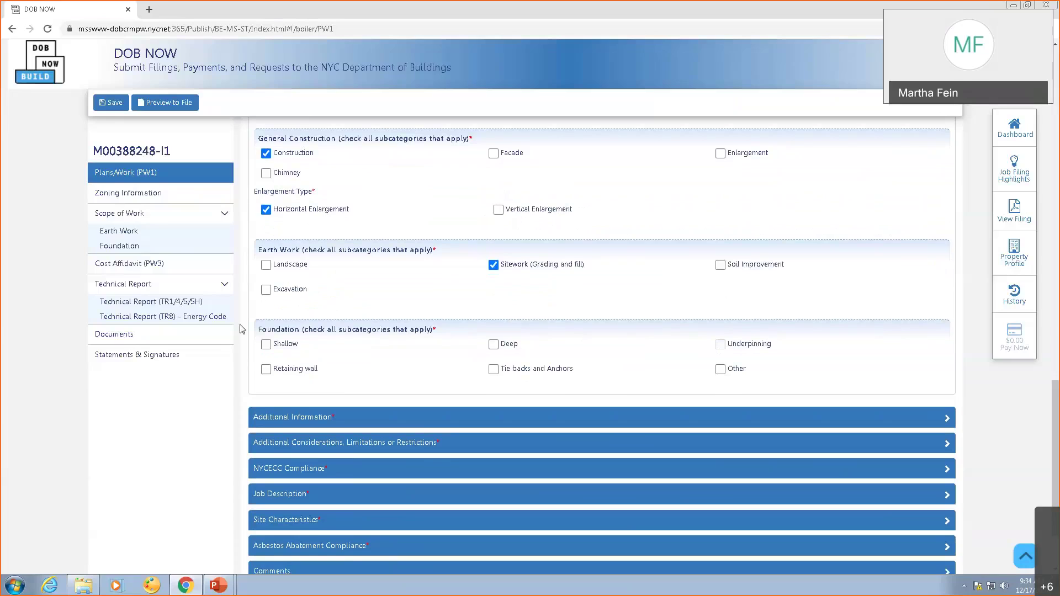
click(267, 344)
click(266, 369)
Save the filing and dismiss the 'Job filing has been saved' notice.
click(115, 103)
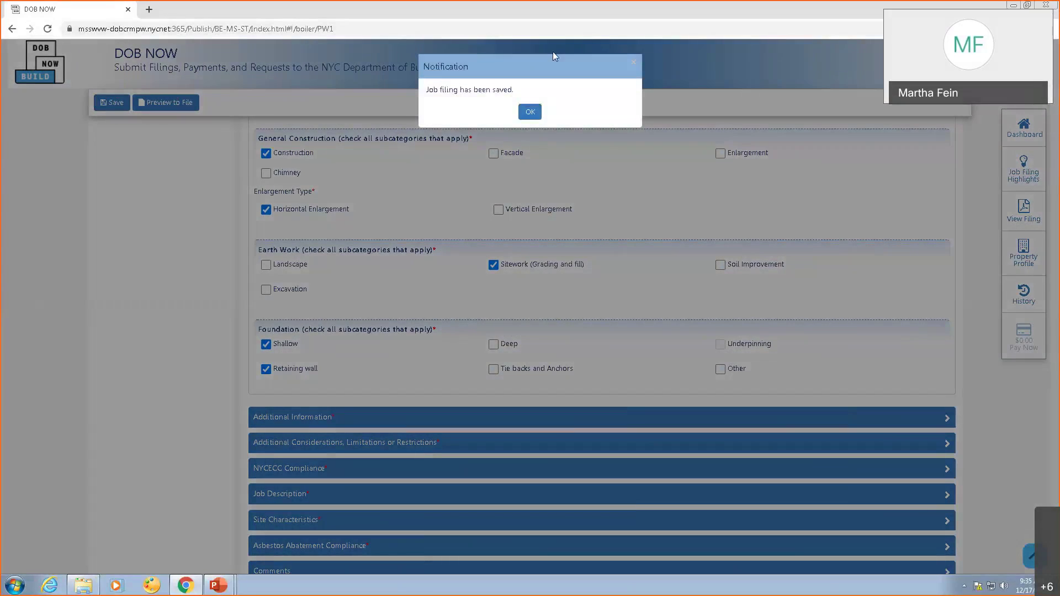
click(534, 110)
key(alt+Tab)
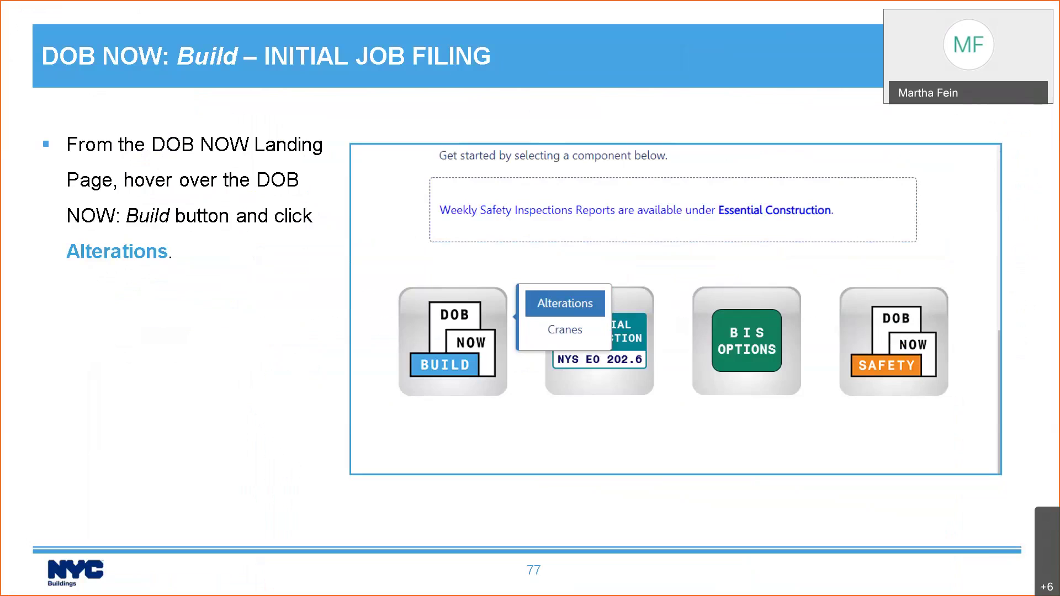
Advance the slide show three slides to the 'Work Type Selected Determines Fields Included' slide.
key(Right)
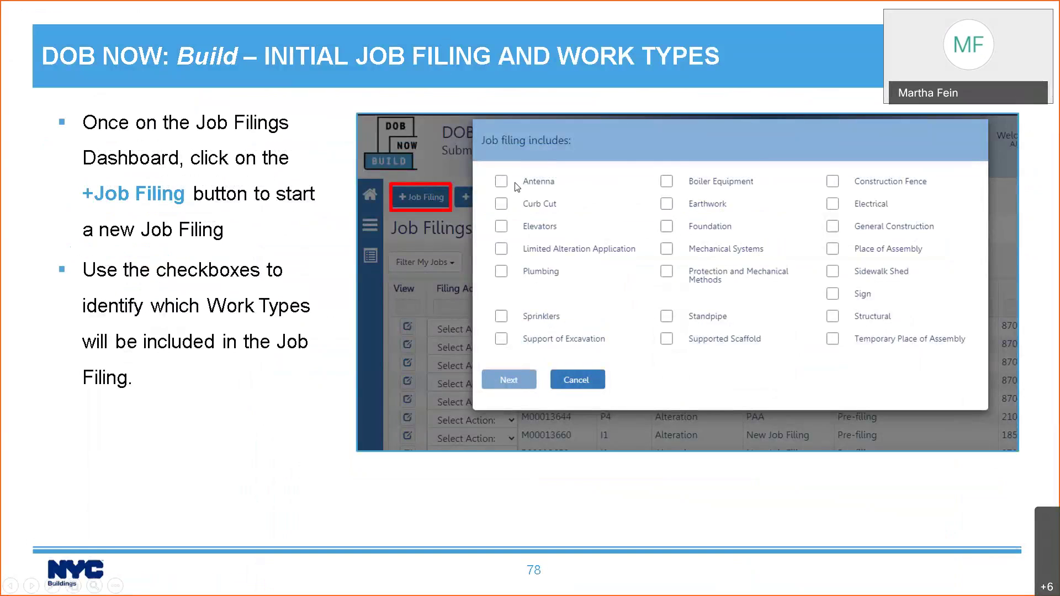
key(Right)
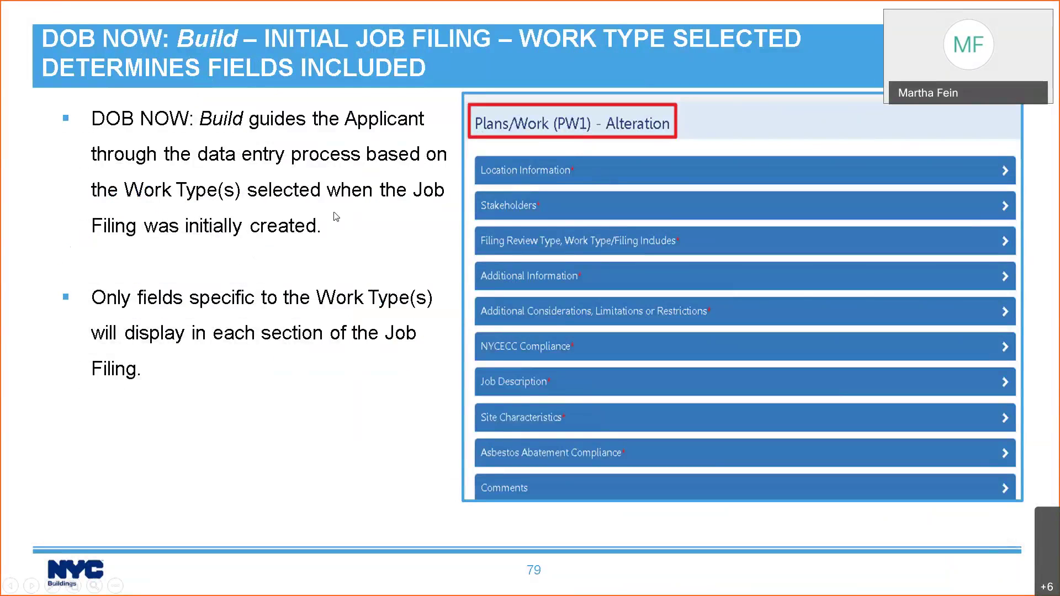
key(Right)
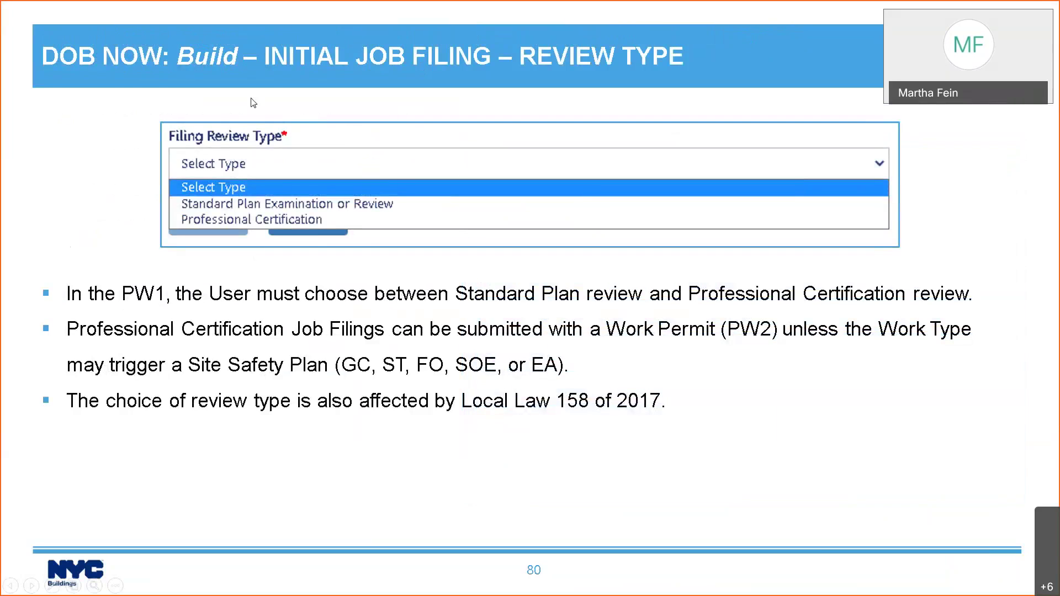
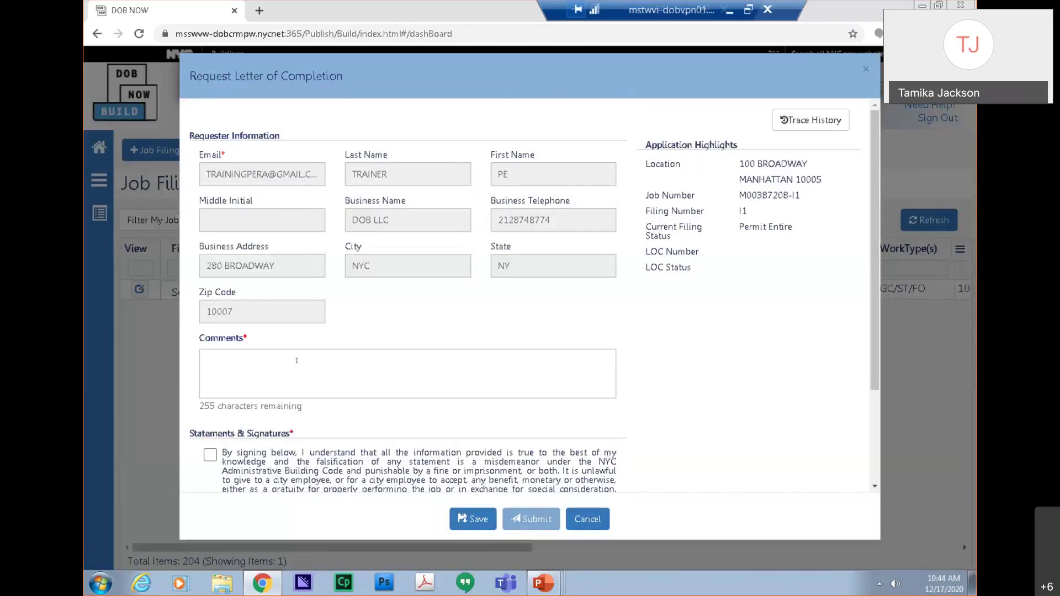
Enter the request comment 'All required items are provided to initiate LOC'.
click(296, 360)
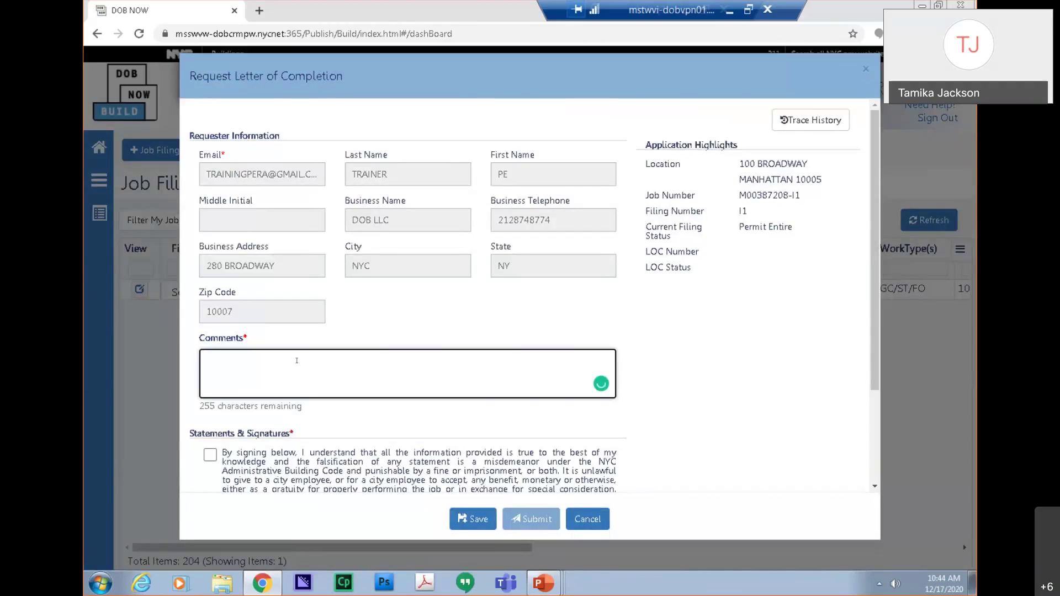
text(All required items are provided to initia)
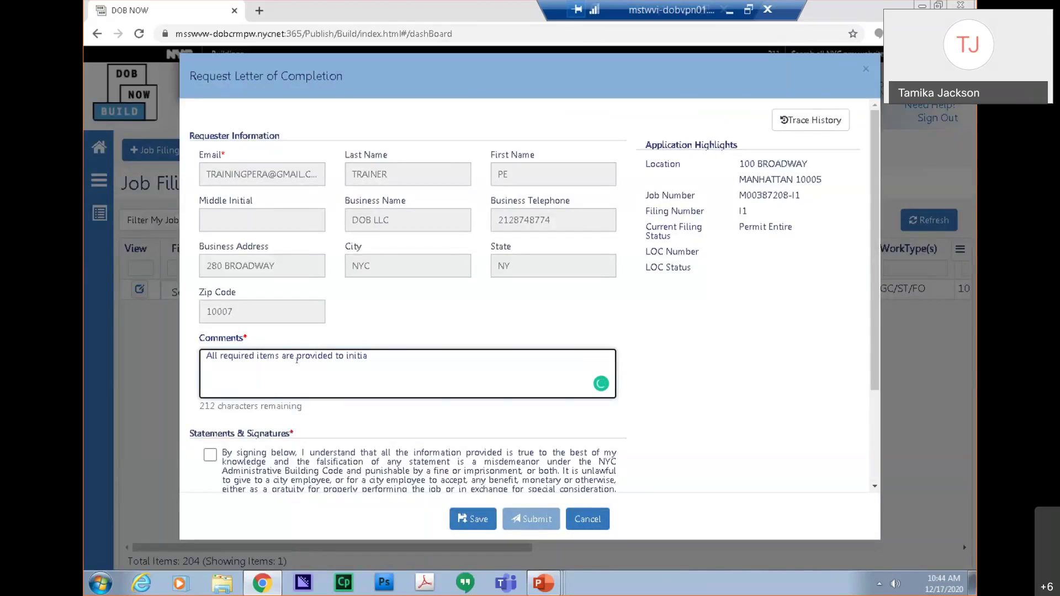
text(te LOC)
Sign the statements, save the LOC request as Pre-filing, and attempt to submit it.
scroll(212, 342, down, 2)
click(210, 327)
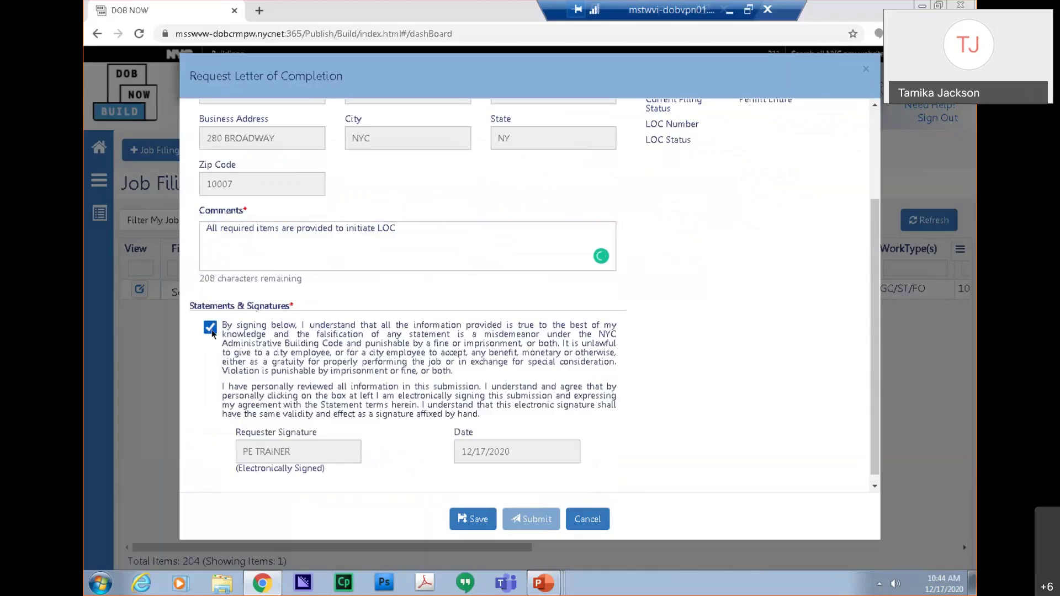
click(462, 519)
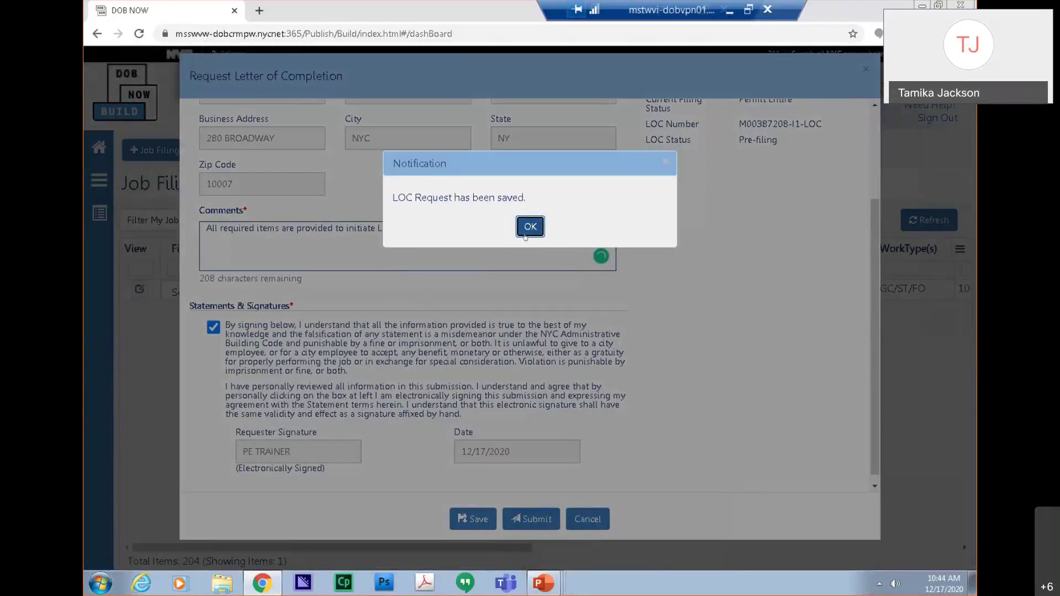
click(528, 226)
click(528, 519)
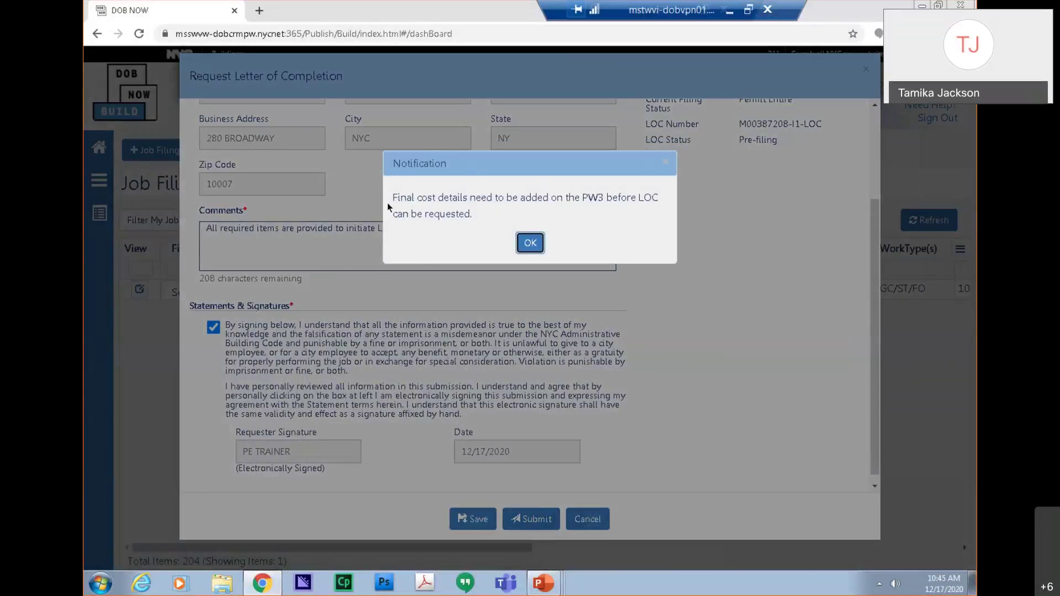
Dismiss the missing final cost notice, copy the job number, and close the LOC form.
click(518, 241)
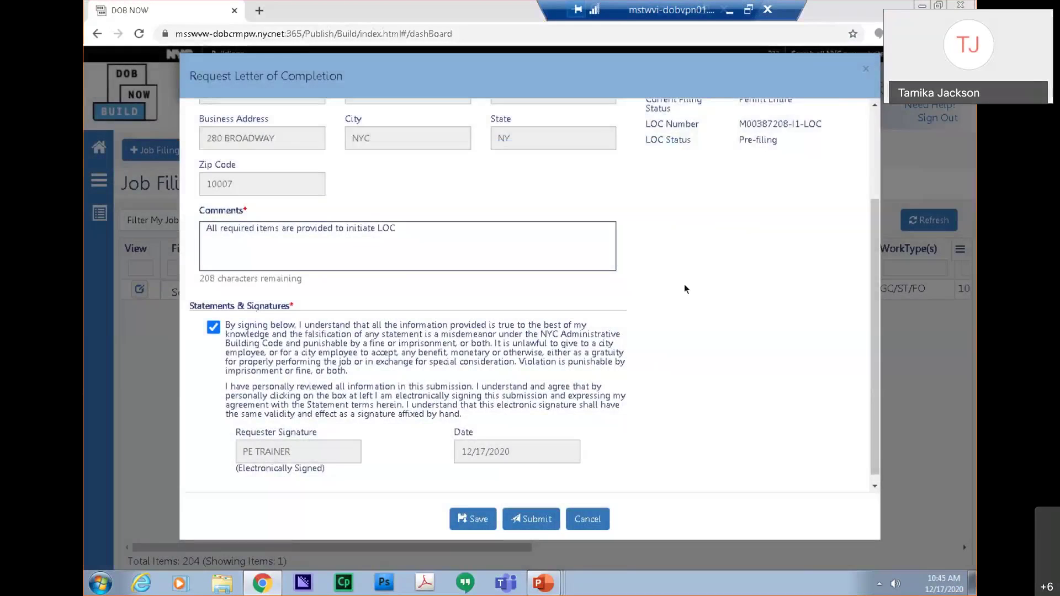
scroll(684, 284, up, 3)
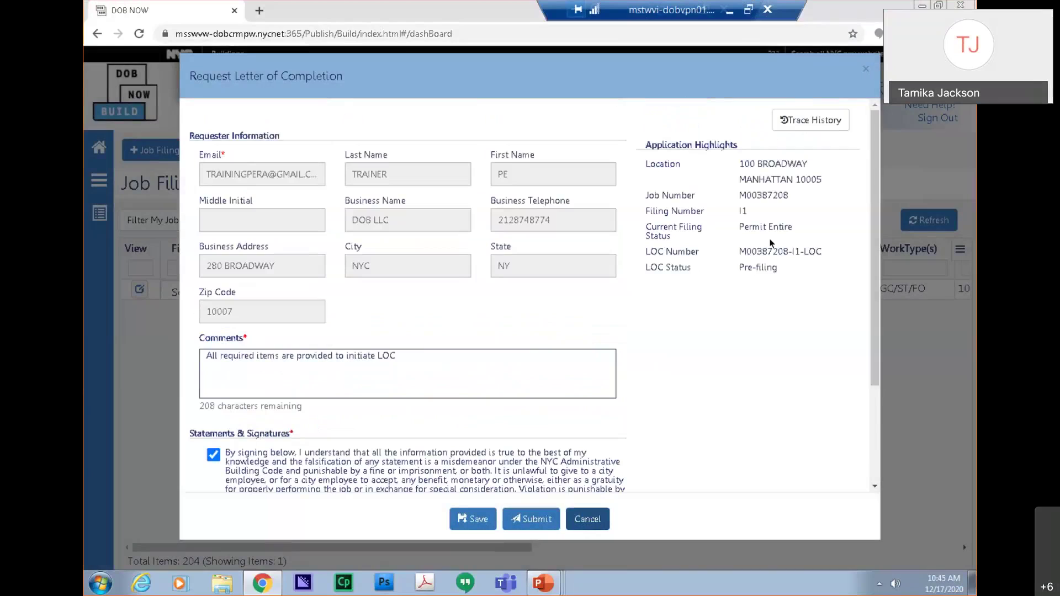
mouse_move(737, 189)
mouse_down()
mouse_move(788, 195)
mouse_move(739, 194)
mouse_up()
right_click(741, 194)
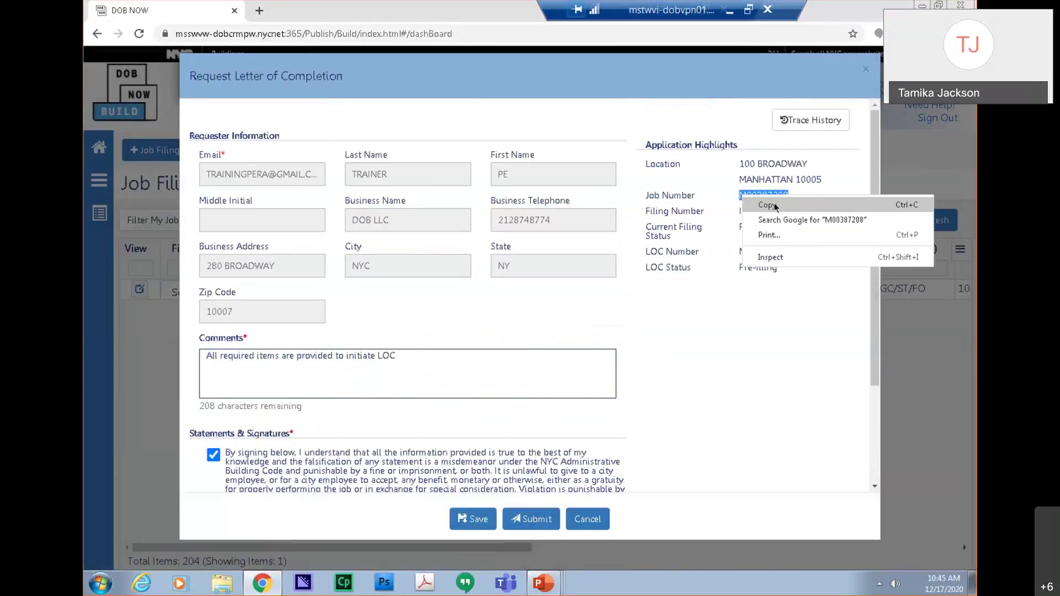
click(775, 204)
click(587, 519)
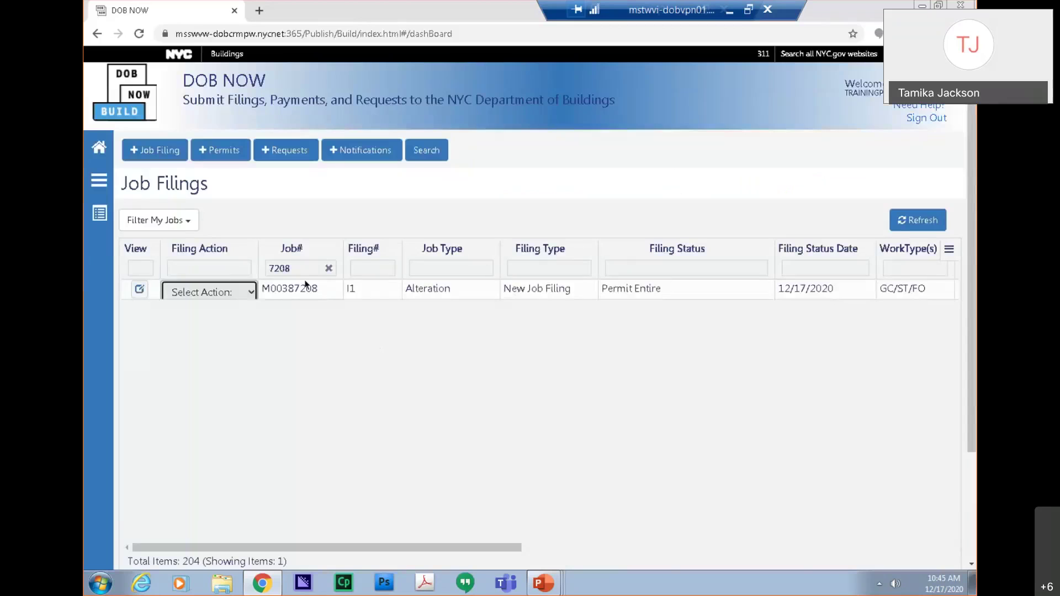
Confirm the $3,000 final estimated cost in the filing's Cost Affidavit (PW3).
click(354, 286)
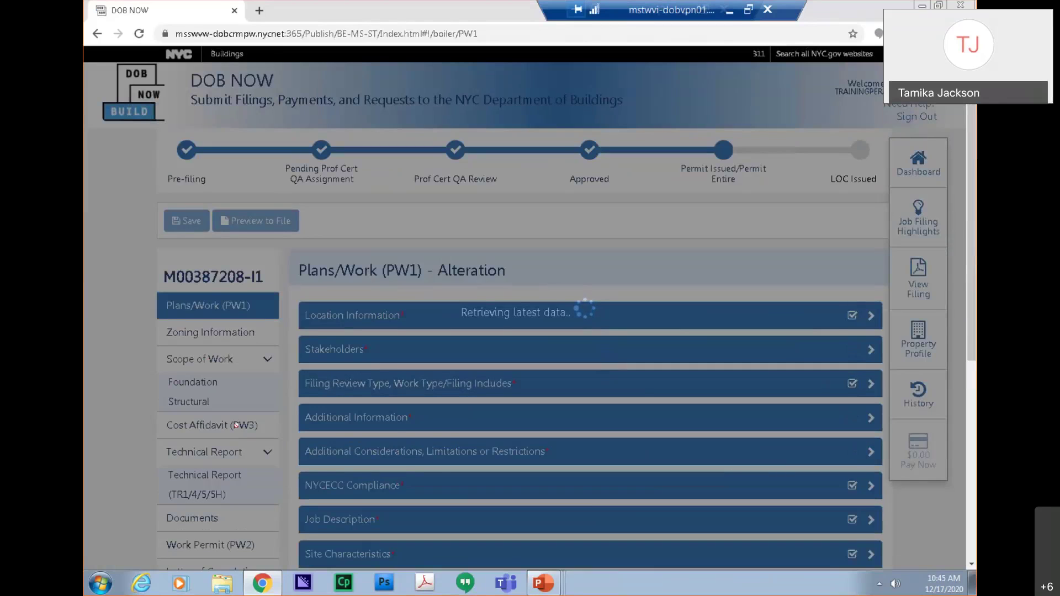
click(236, 426)
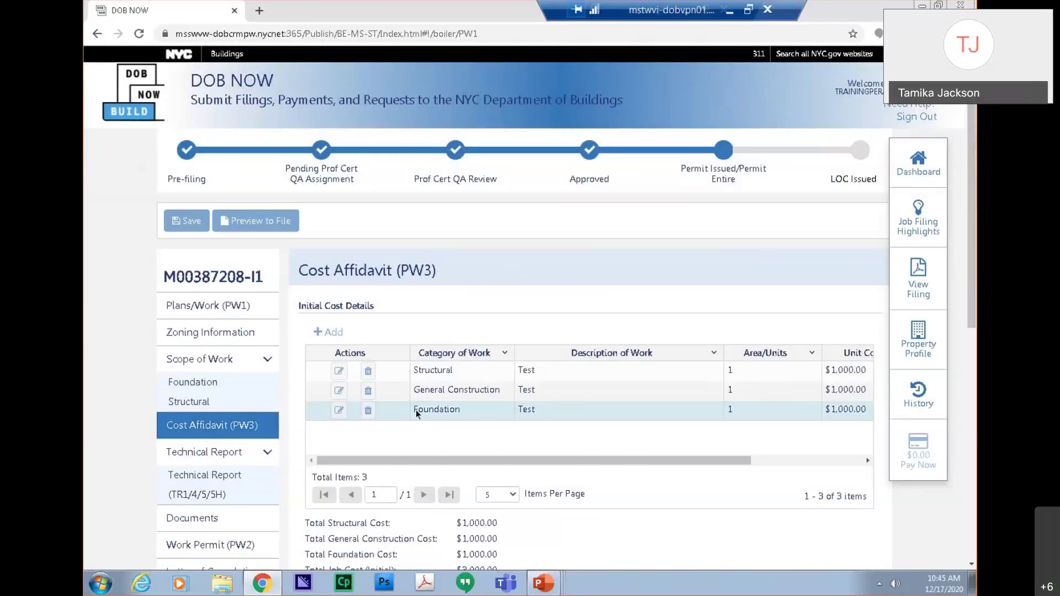
scroll(415, 409, down, 5)
click(415, 375)
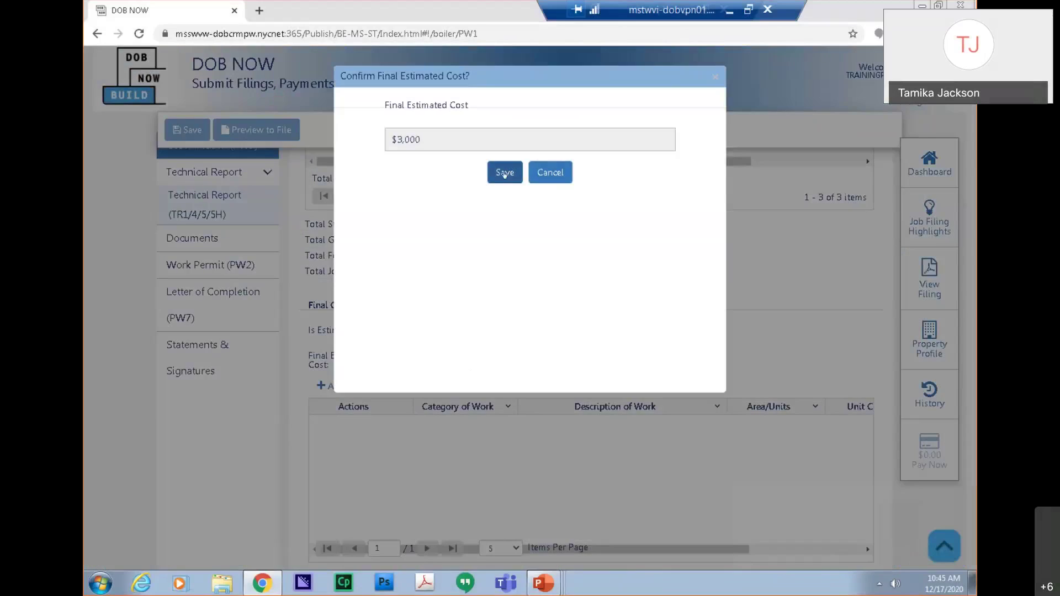
click(504, 173)
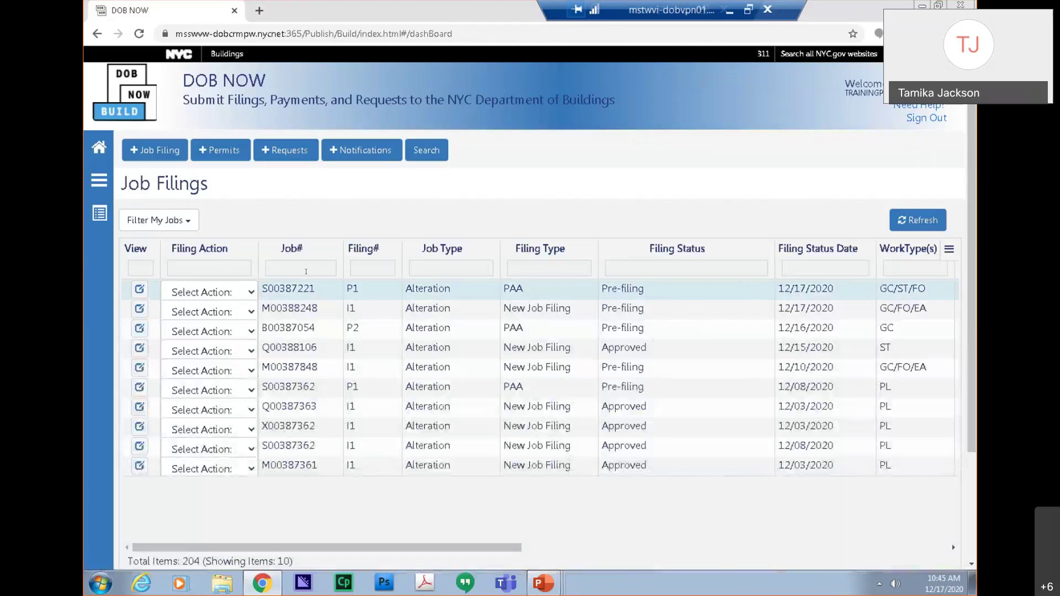
click(311, 267)
key(ctrl+v)
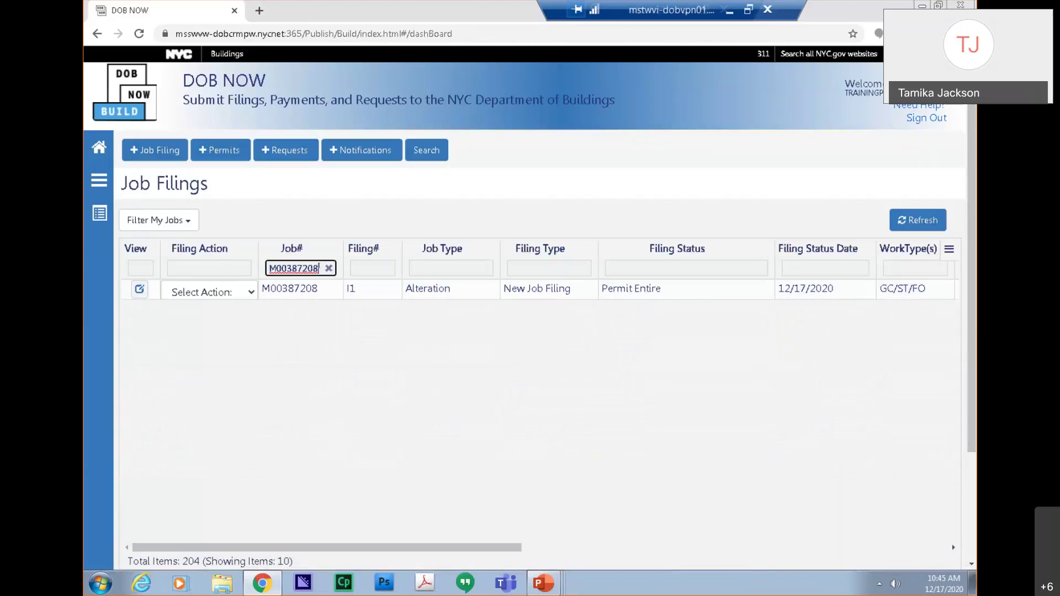
click(241, 292)
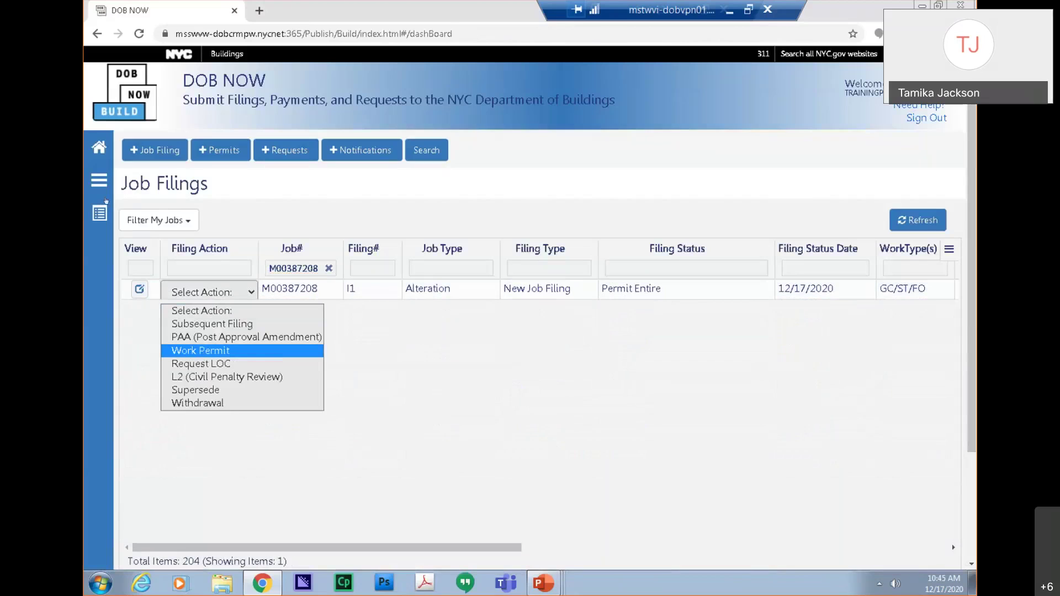
Retry submitting the job's pre-filing LOC request from the Letter of Completion list; still blocked.
click(100, 186)
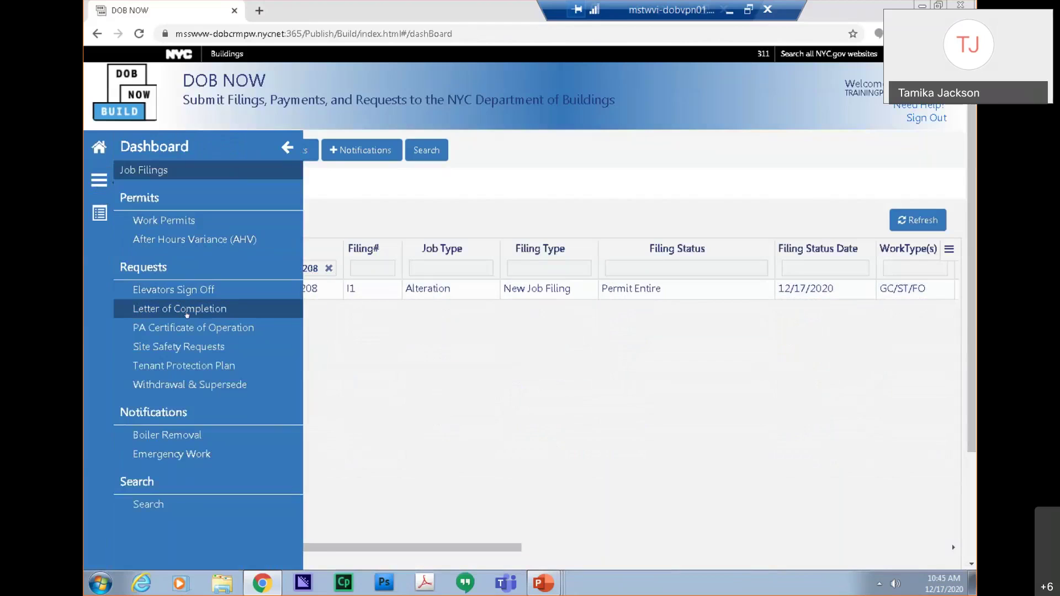
click(187, 312)
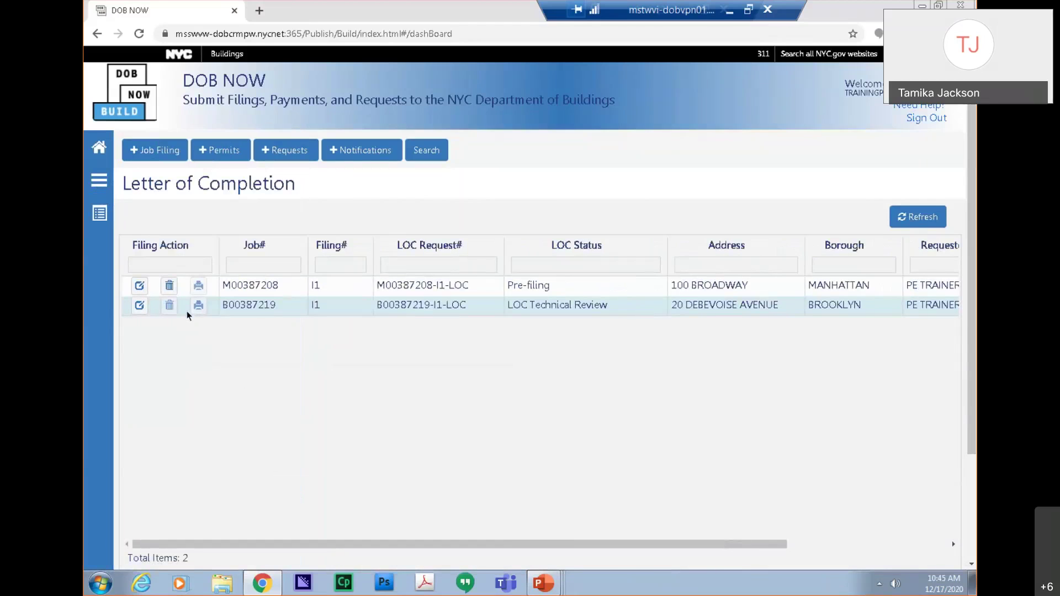
double_click(425, 284)
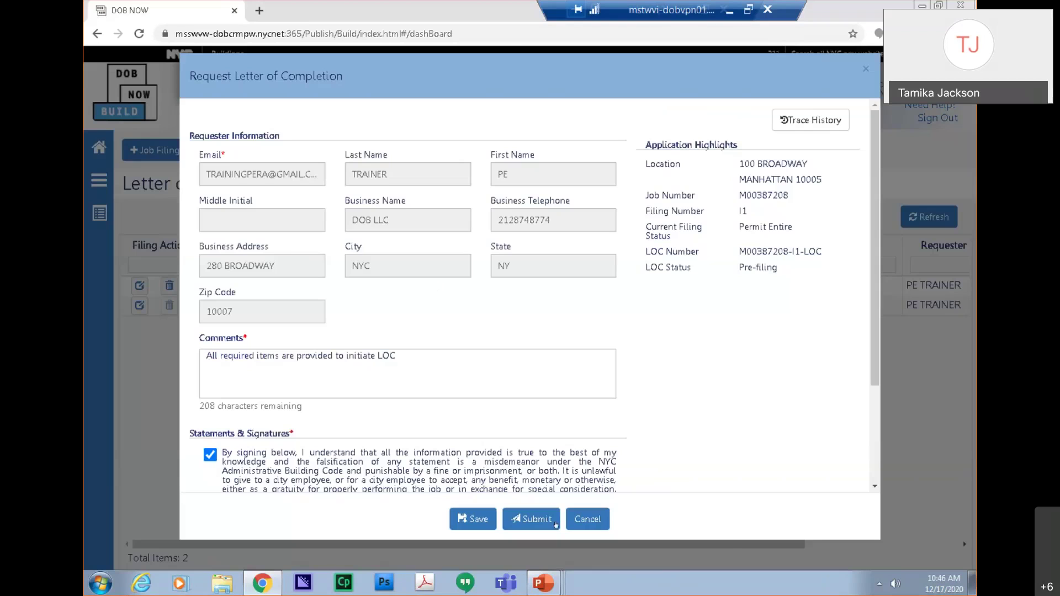
click(532, 517)
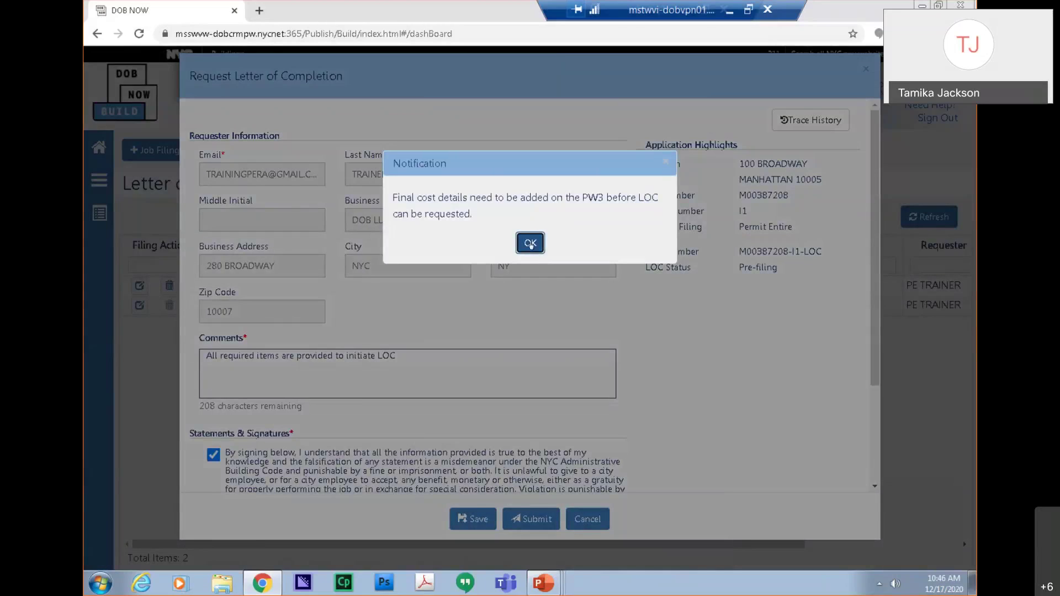
key(Return)
click(588, 517)
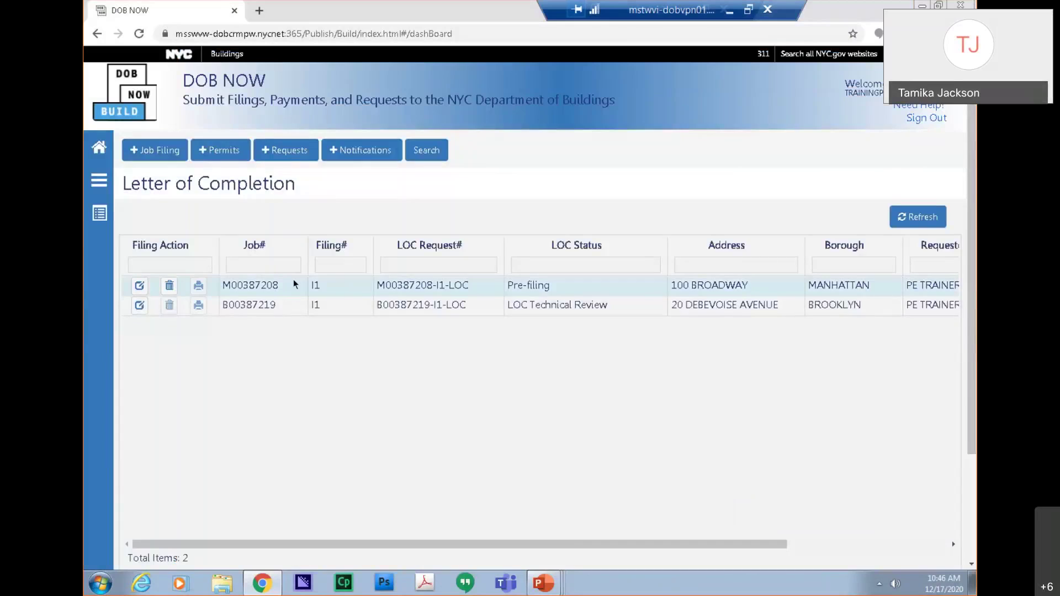
click(293, 280)
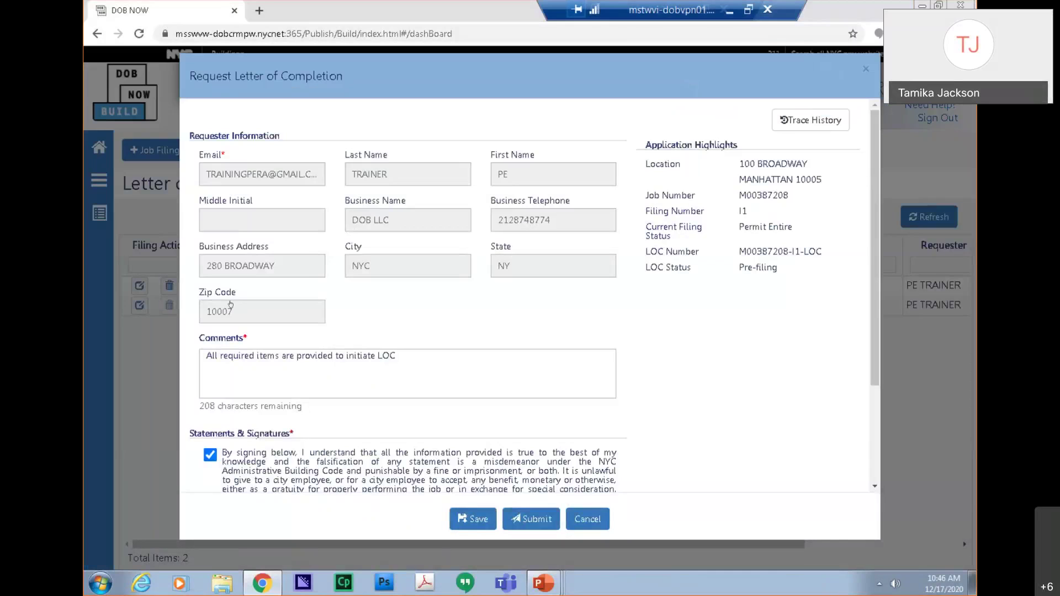
click(592, 510)
click(99, 180)
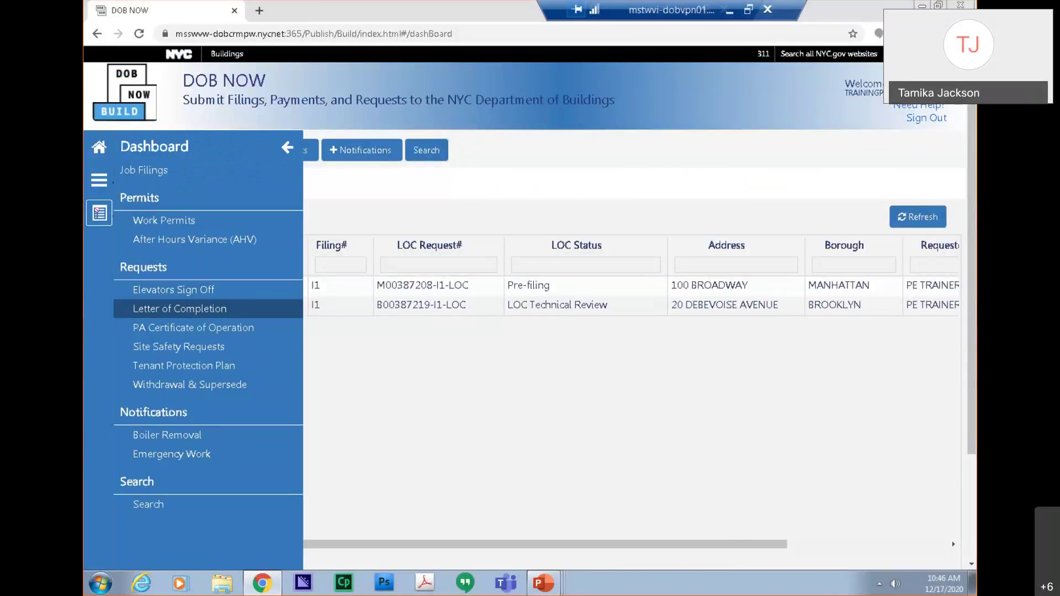
click(99, 212)
click(300, 267)
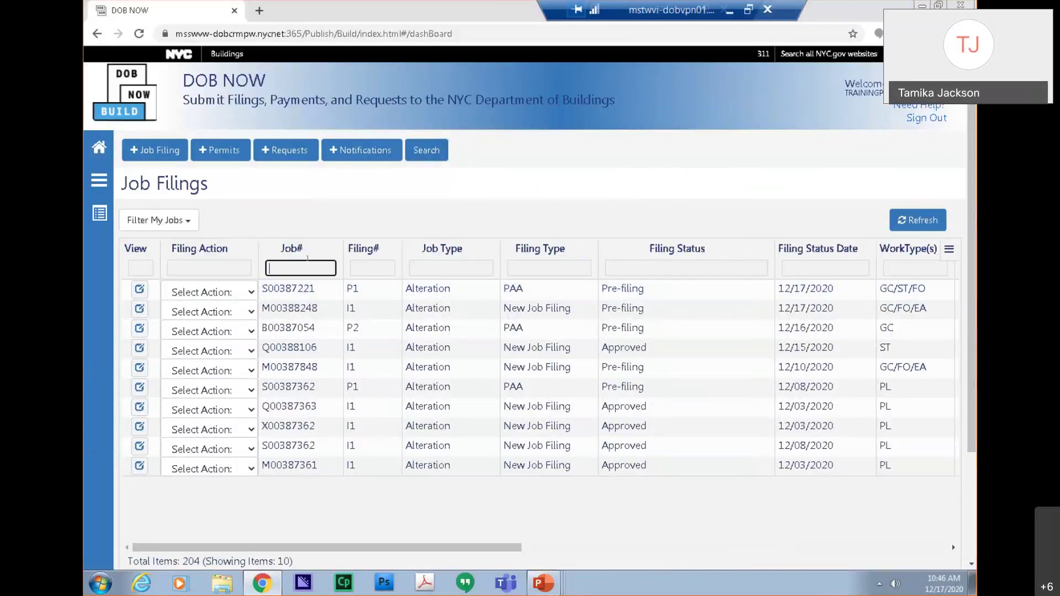
key(ctrl+v)
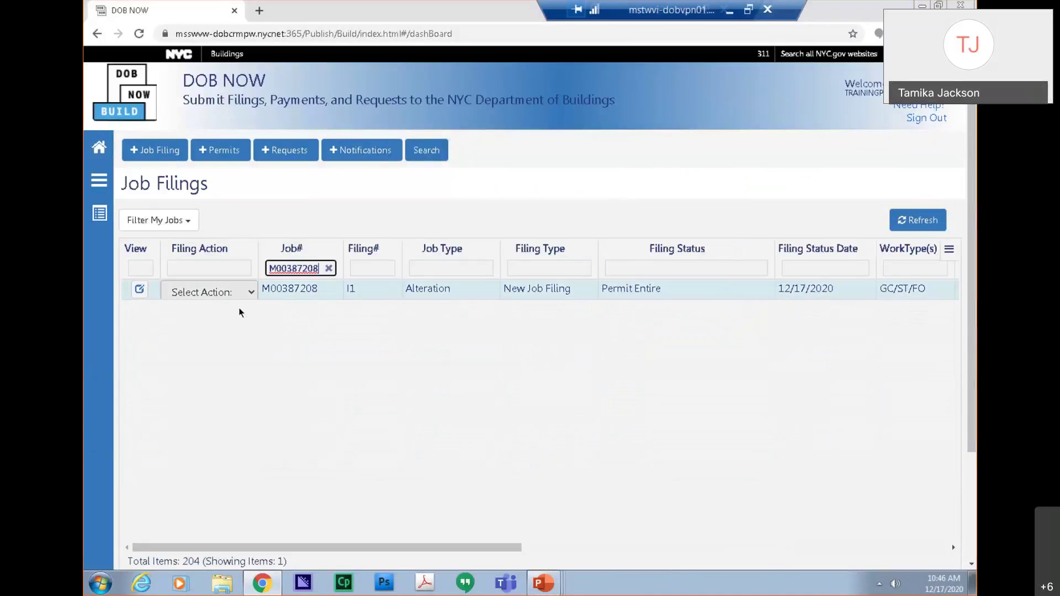
click(238, 297)
key(Down)
key(Down)
key(Down)
key(Down)
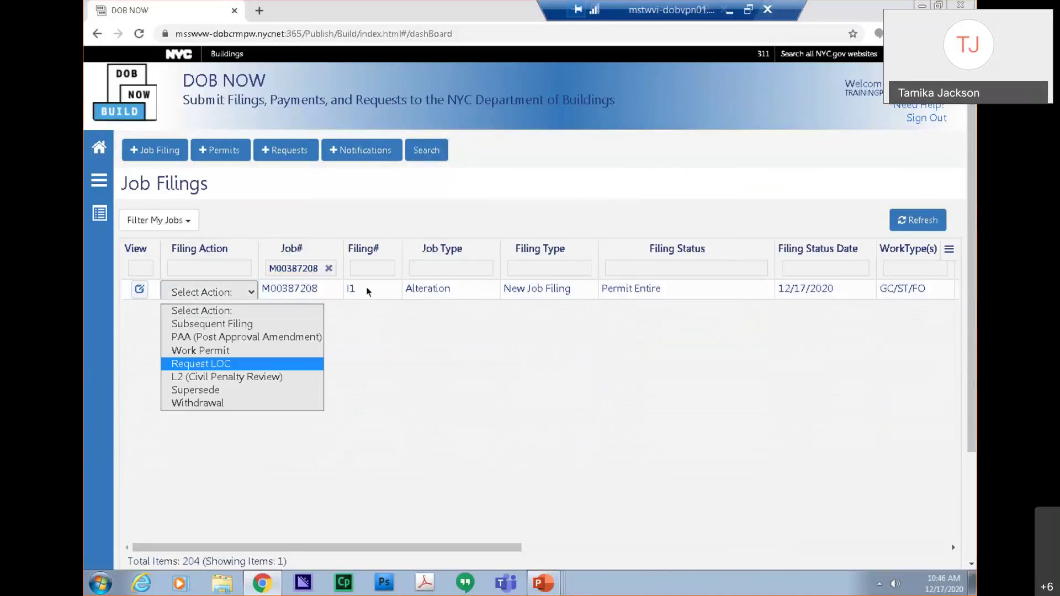
key(Return)
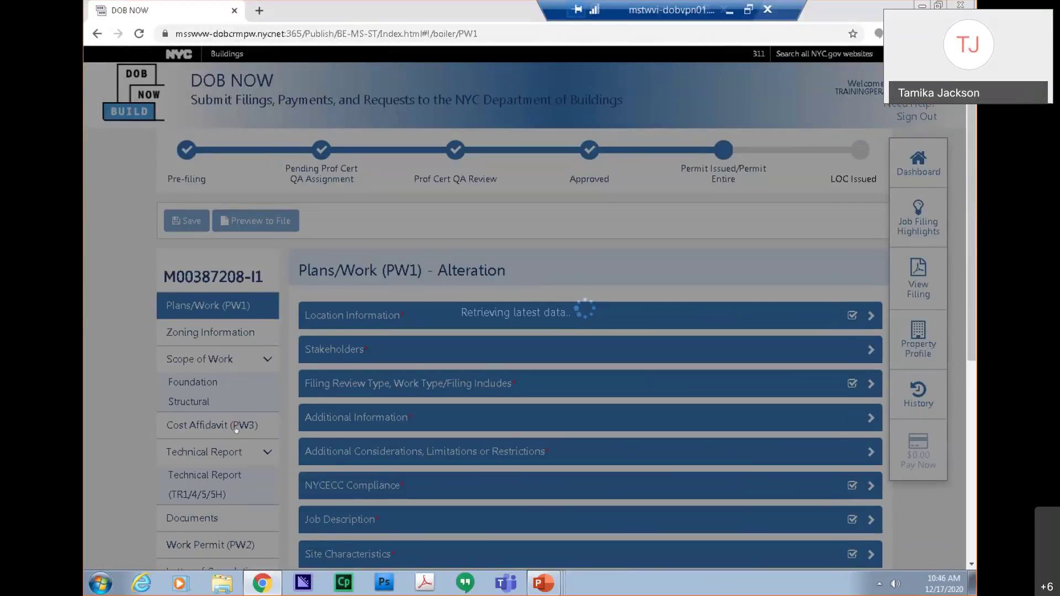
Add a final cost line with Area/Units 1, Unit Cost 3,000, description 'Final Cost'.
click(234, 425)
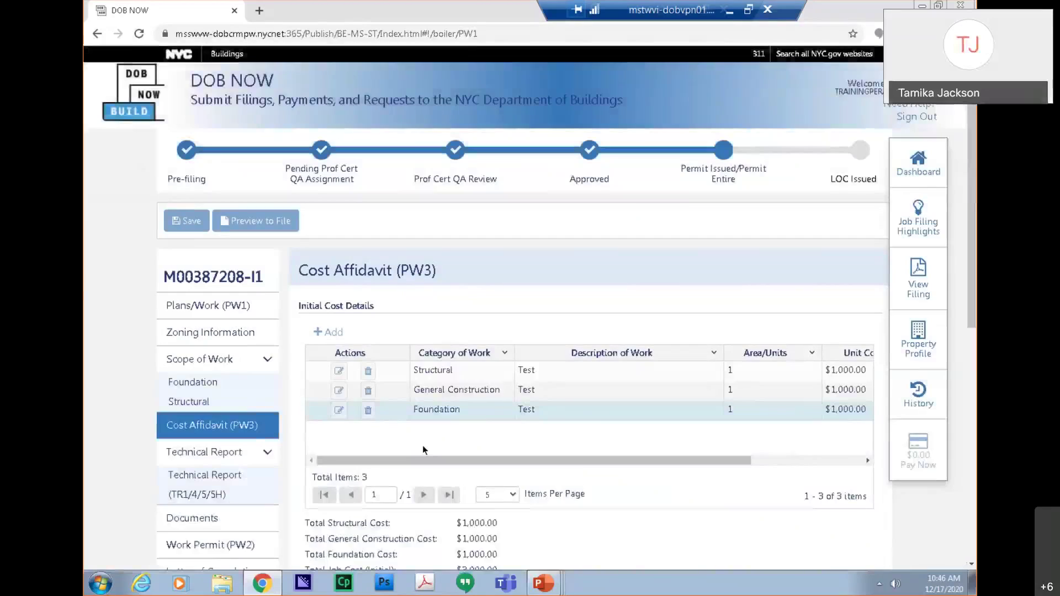
scroll(422, 445, down, 6)
click(332, 320)
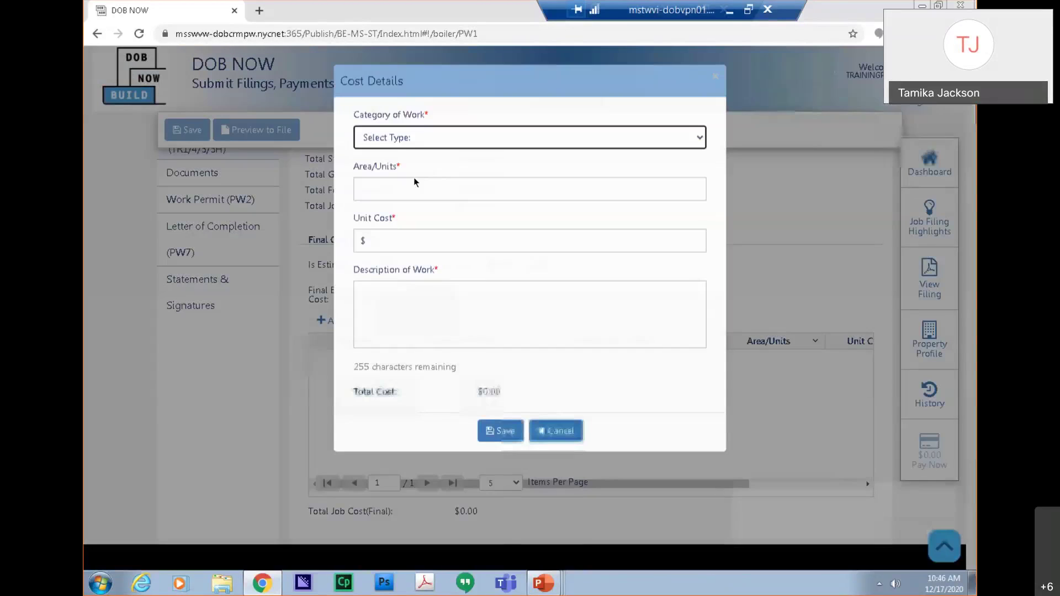
click(403, 180)
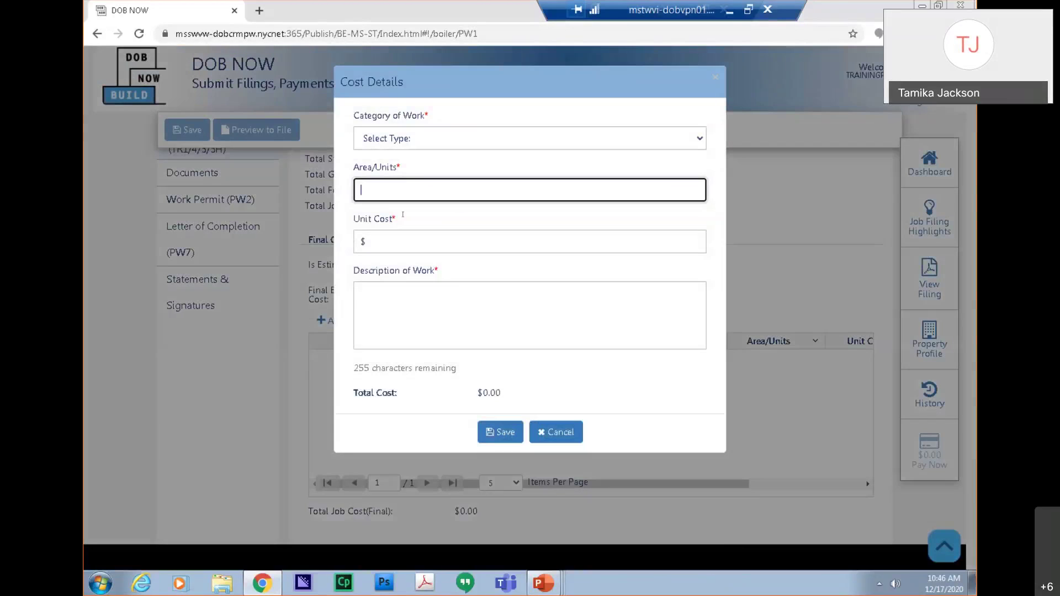
text(1)
click(400, 238)
text(3,000)
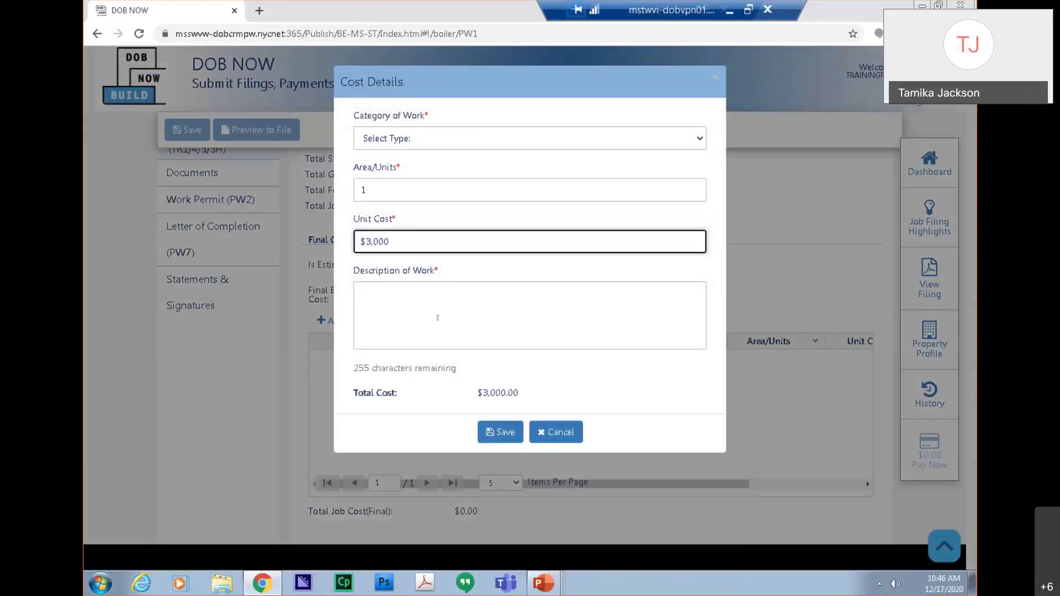
click(440, 314)
text(Up)
key(BackSpace)
key(BackSpace)
text(Final Cost)
Set the cost line's category to General Construction and save the Cost Affidavit.
click(521, 438)
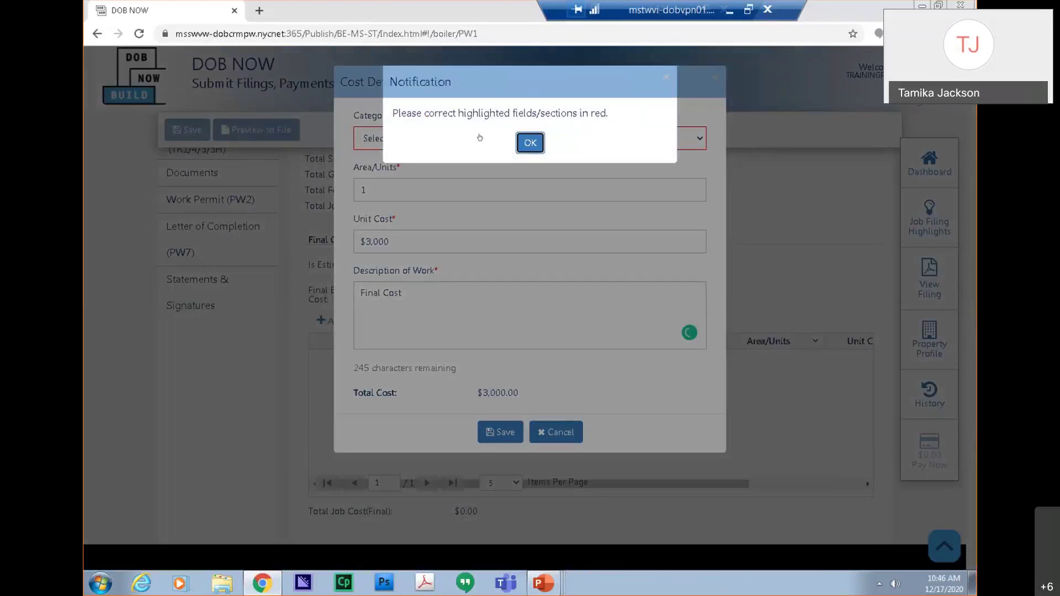
key(Return)
click(468, 142)
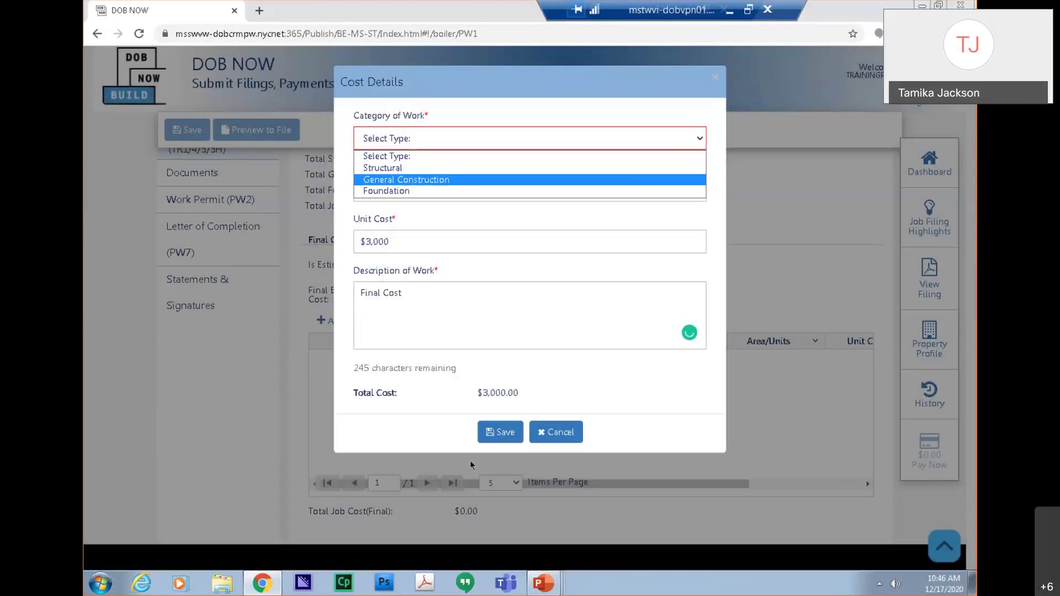
click(426, 178)
click(500, 432)
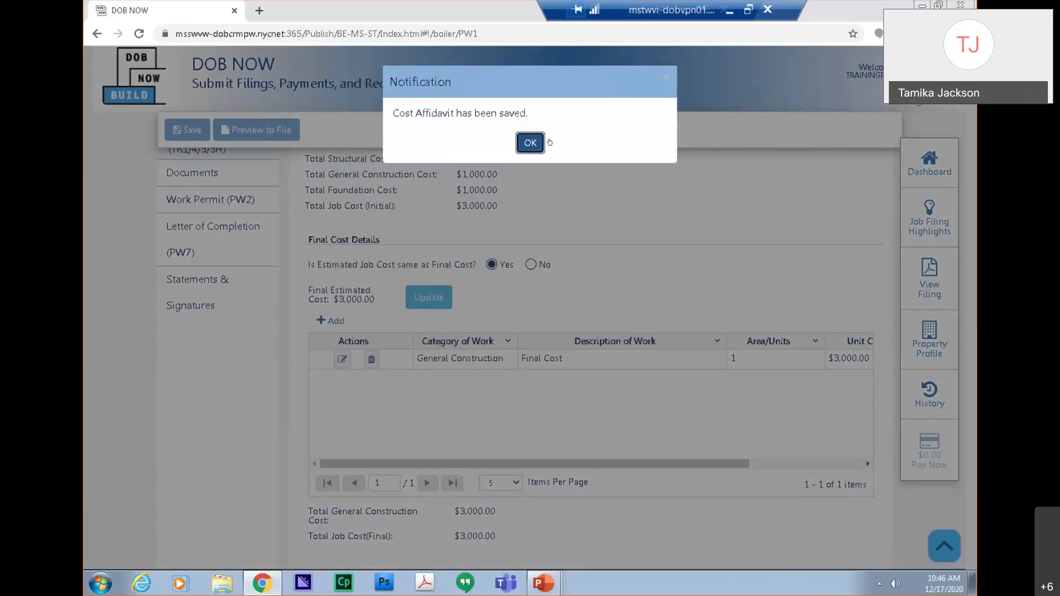
click(540, 141)
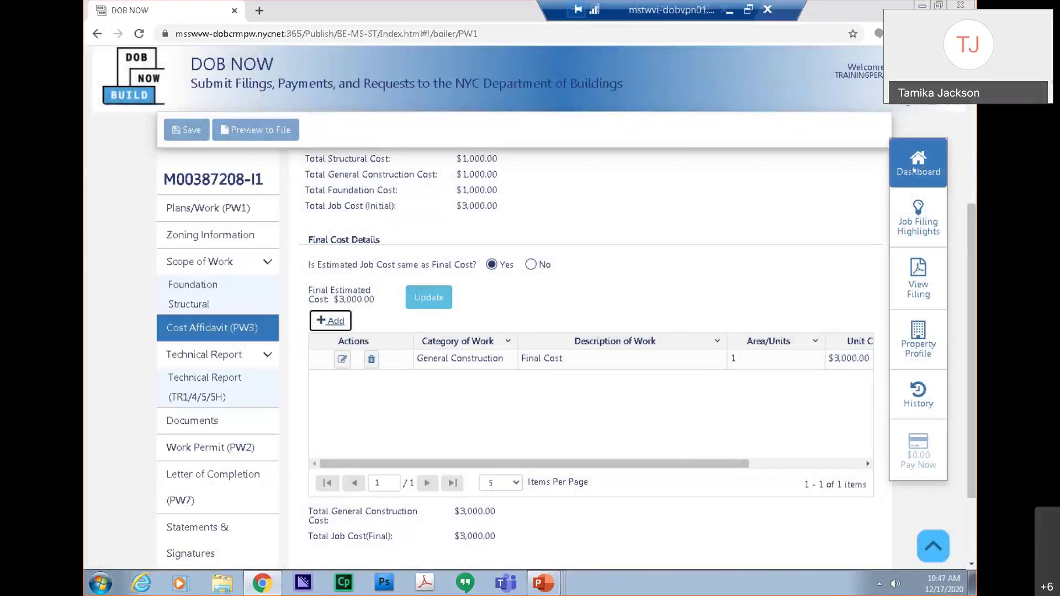
Open the job's pre-filing request from the Letter of Completion list and submit it.
click(914, 171)
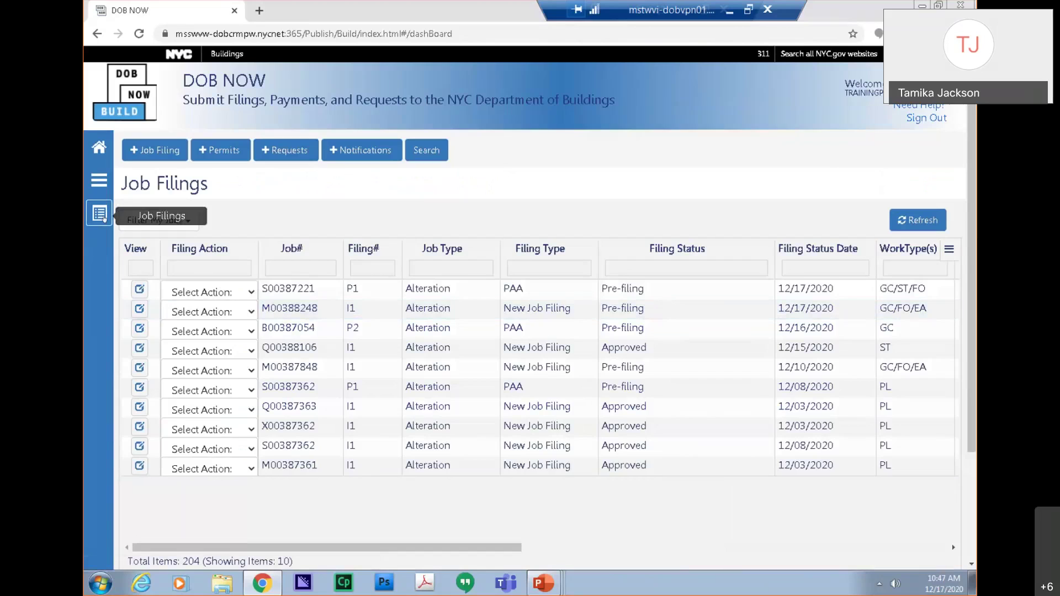
click(99, 179)
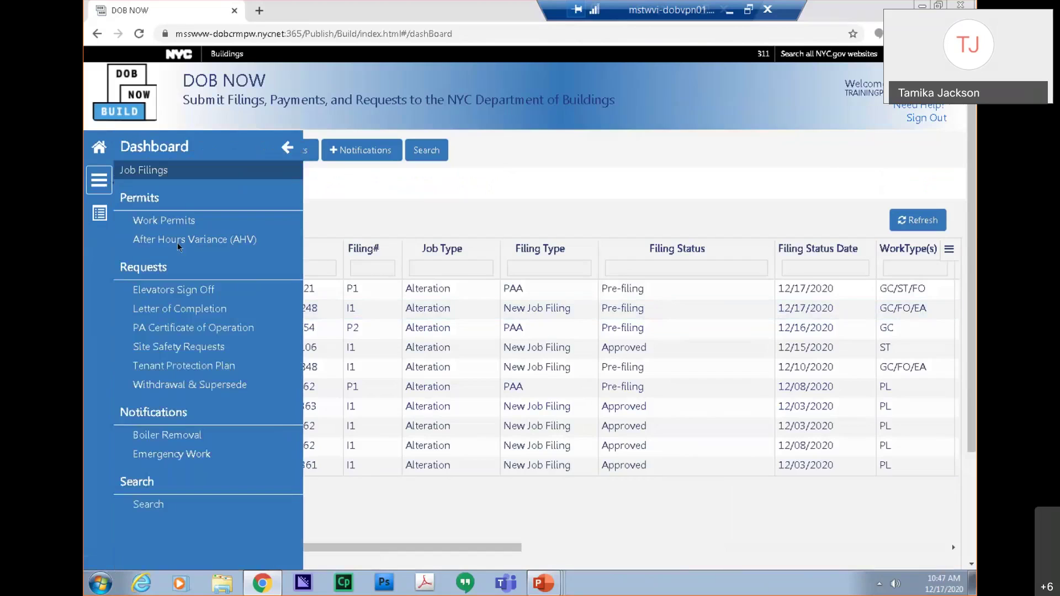
click(185, 309)
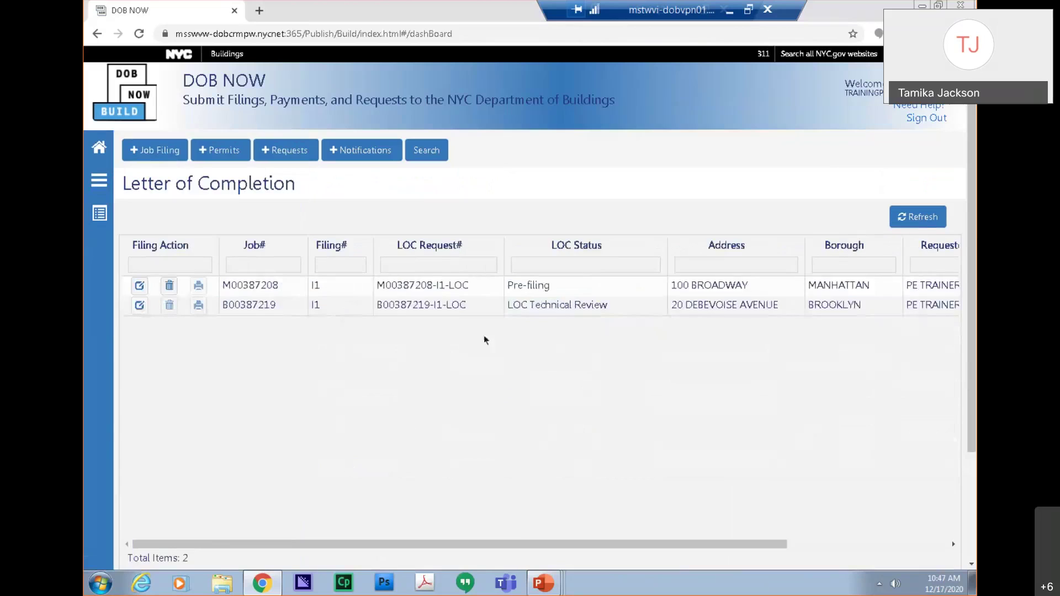
double_click(407, 281)
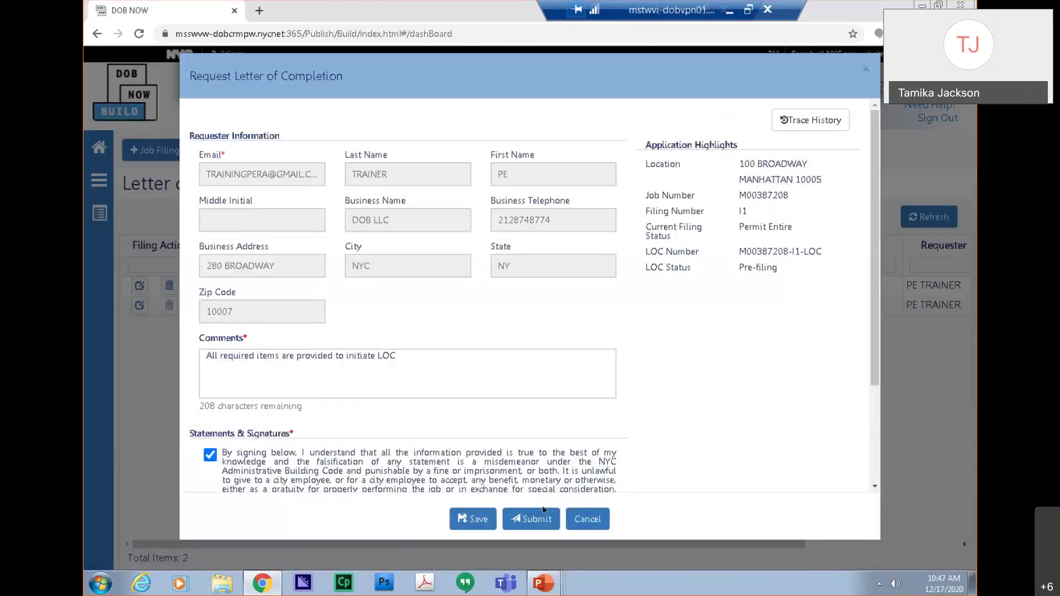
click(531, 519)
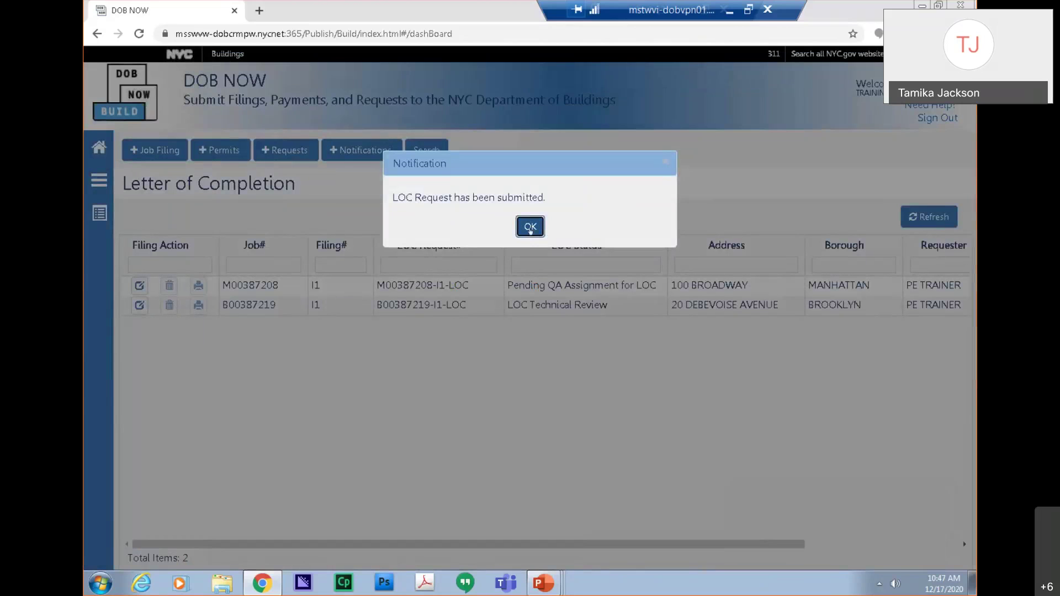
click(530, 228)
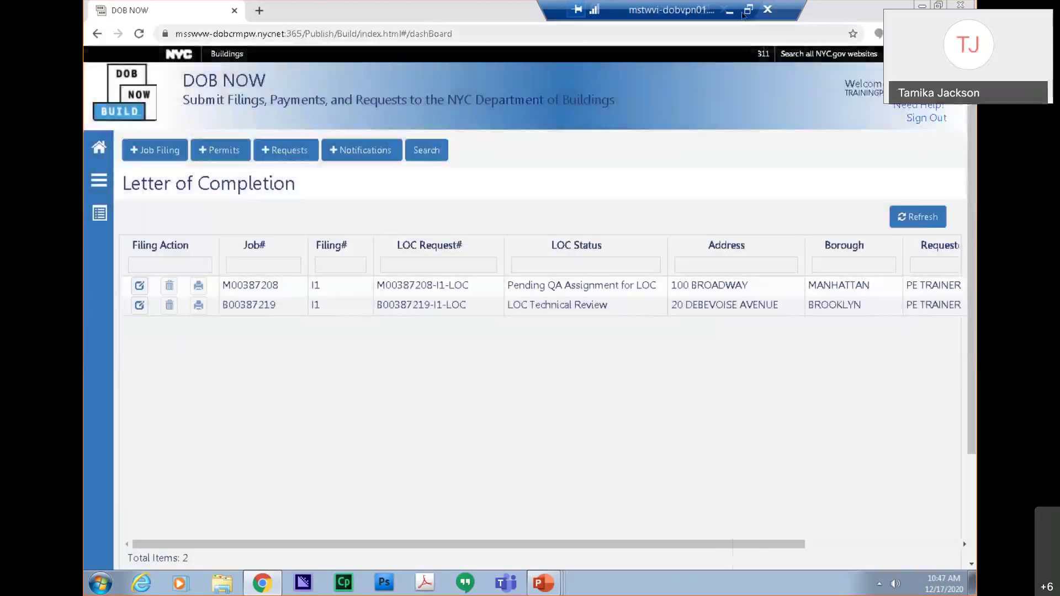
click(729, 10)
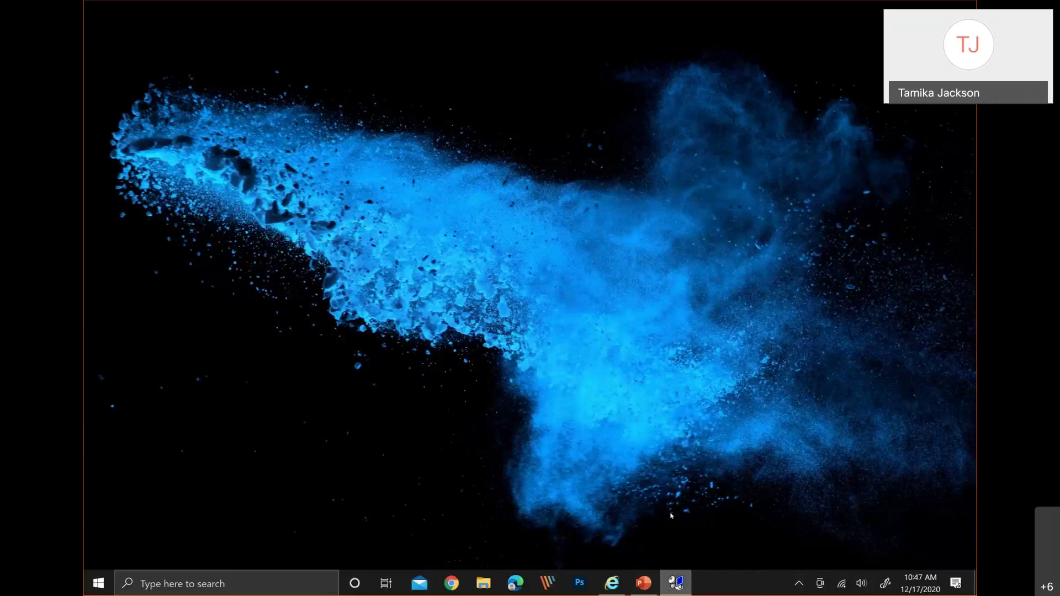
Resume the PowerPoint slideshow on the Letter of Completion (PW7) Guidelines slide.
click(646, 584)
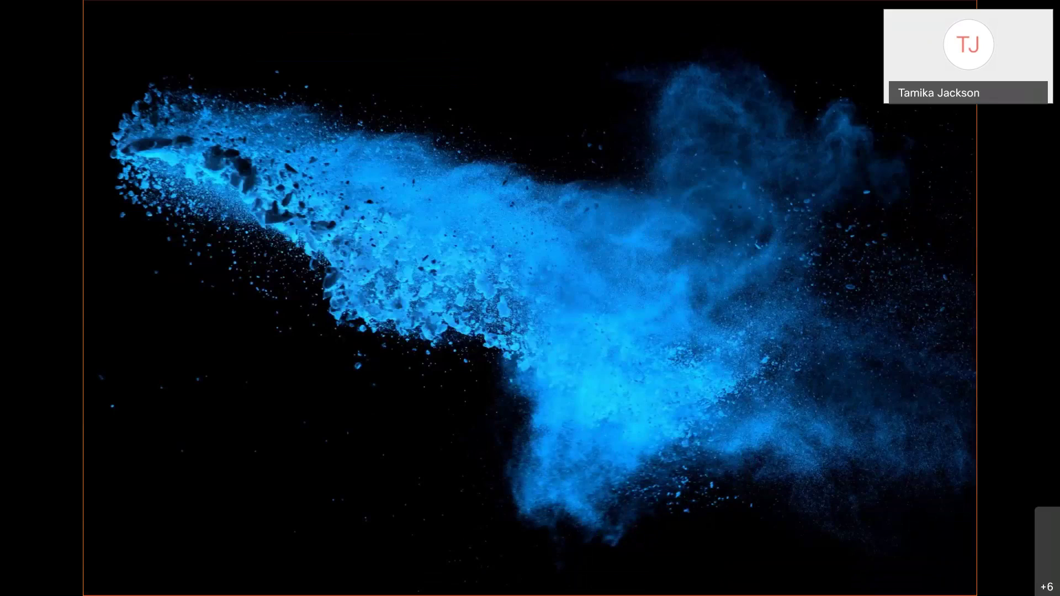
key(Right)
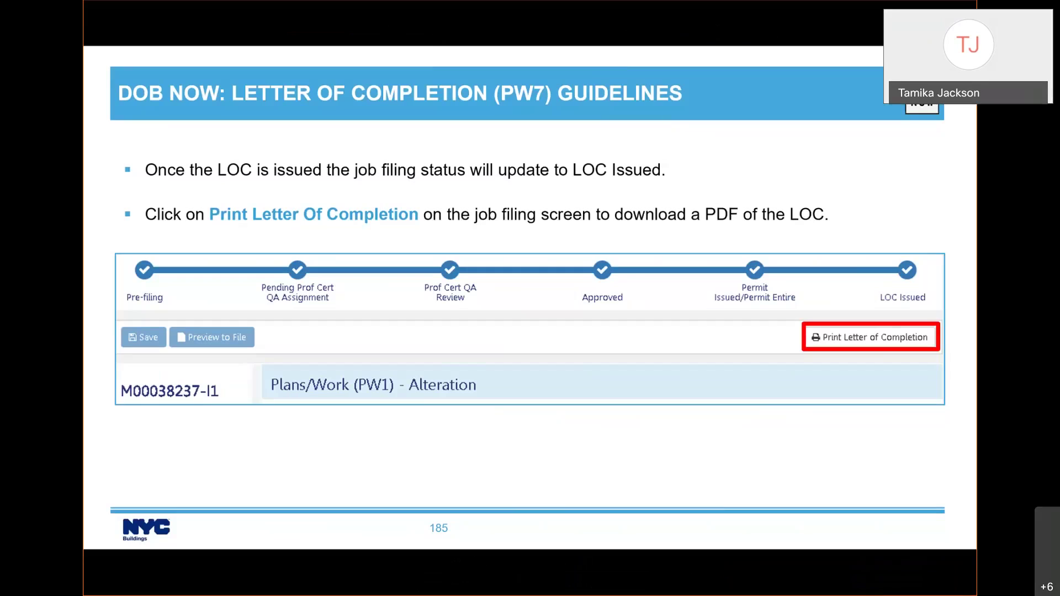
key(Right)
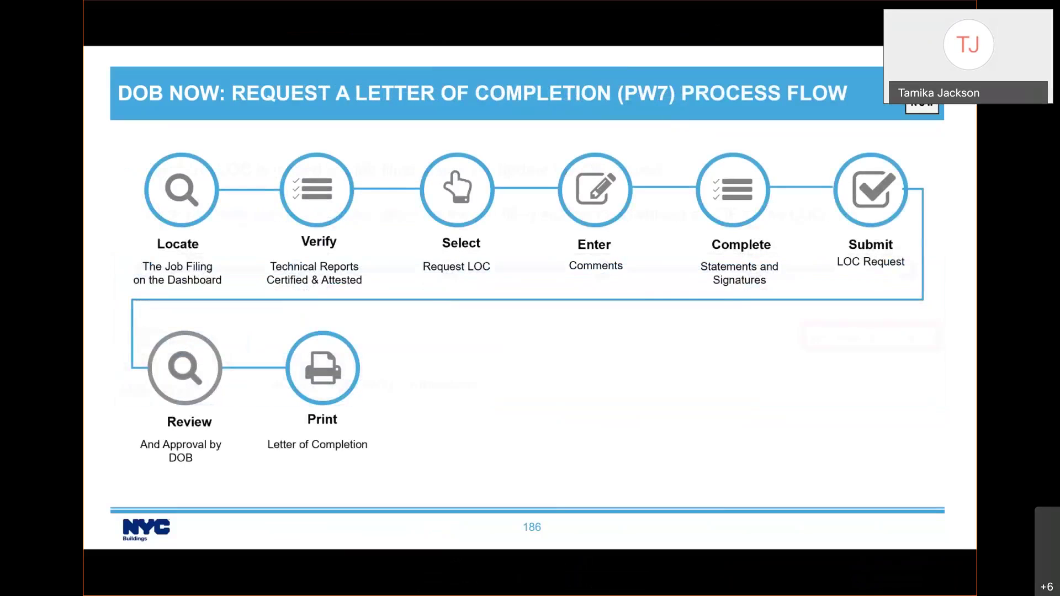
key(Left)
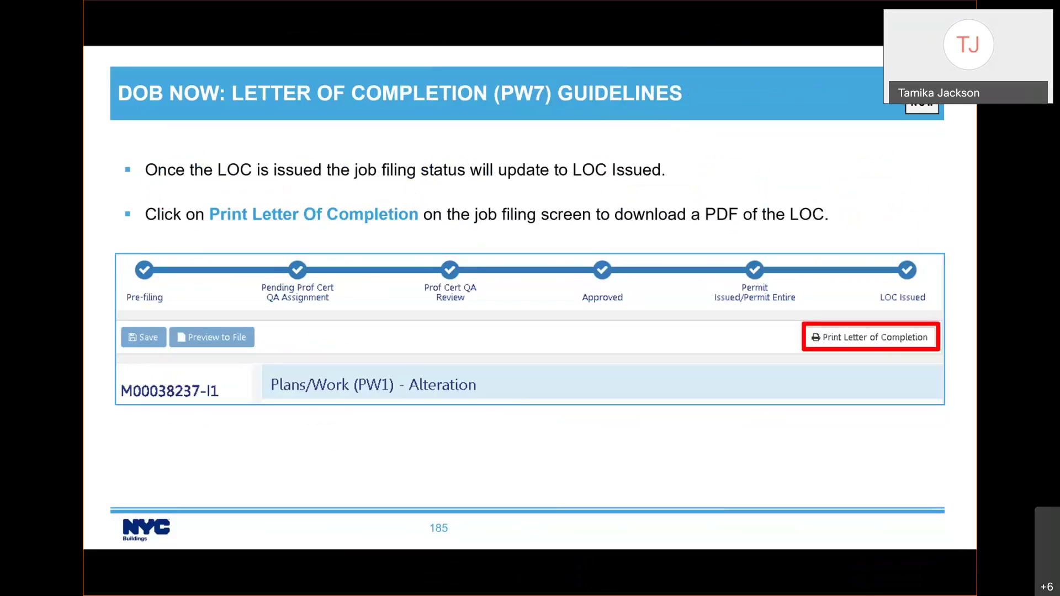